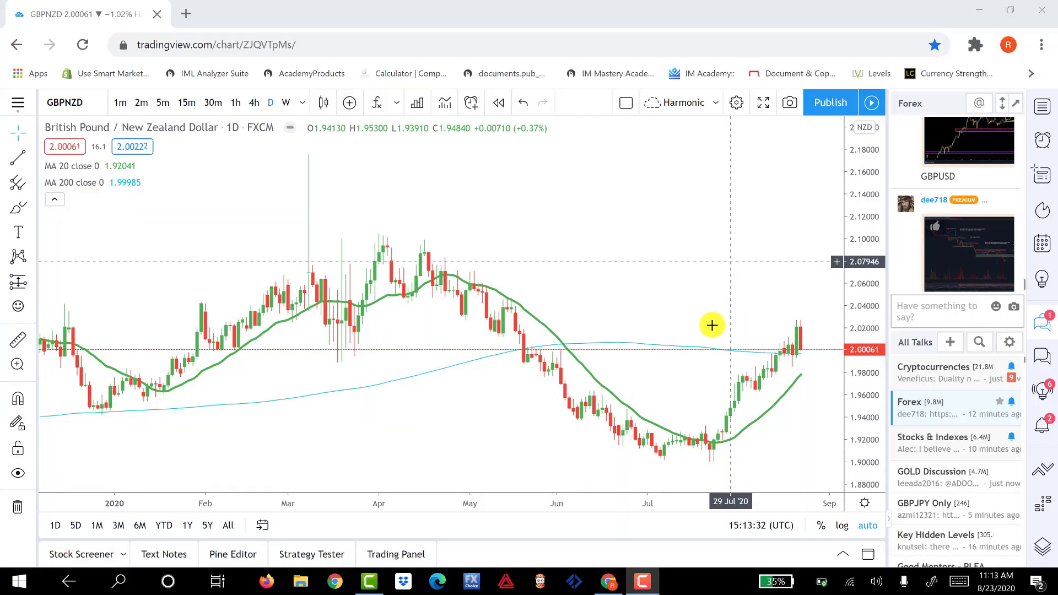
Step: Draw a horizontal line at about 1.9486 along the March 2019 highs on the GBPNZD daily chart
{"action": "left_click", "coordinate": [863, 315]}
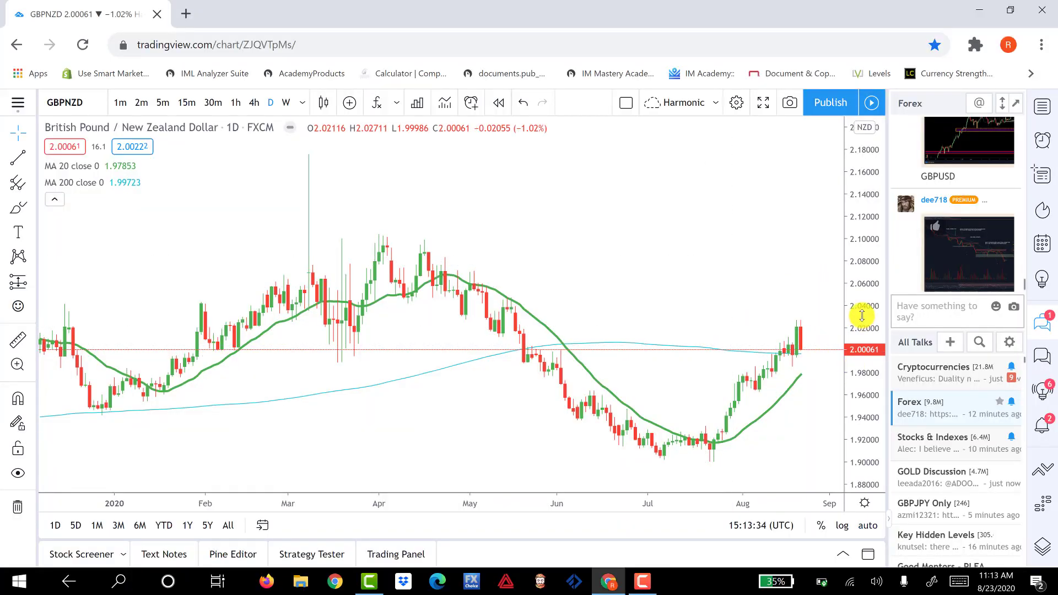
{"action": "left_click_drag", "start_coordinate": [862, 315], "coordinate": [864, 355]}
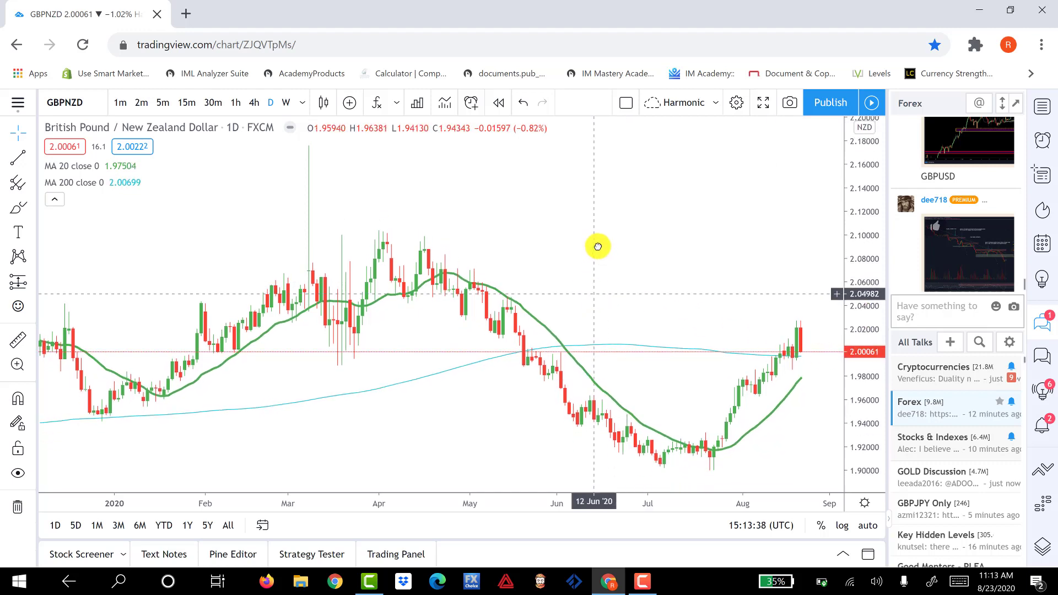
{"action": "left_click_drag", "start_coordinate": [598, 246], "coordinate": [432, 221]}
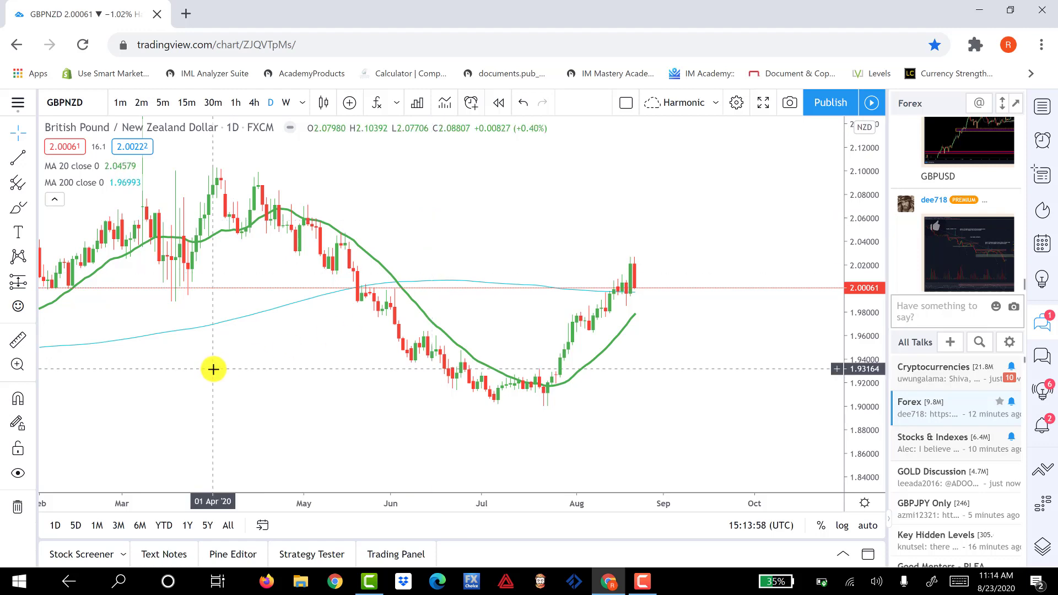
{"action": "left_click_drag", "start_coordinate": [213, 369], "coordinate": [569, 373]}
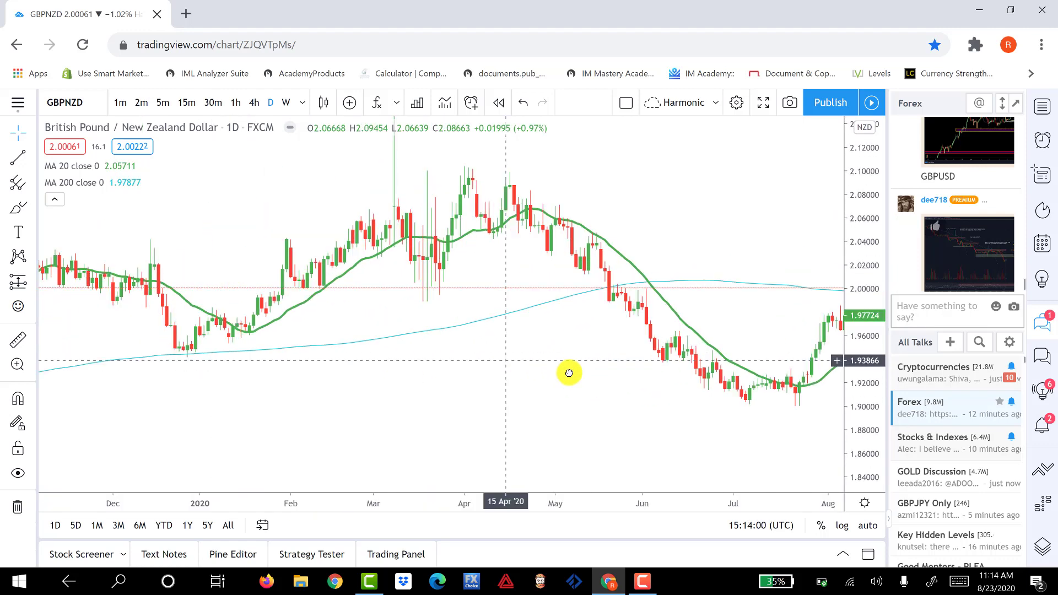
{"action": "left_click_drag", "start_coordinate": [231, 404], "coordinate": [631, 429]}
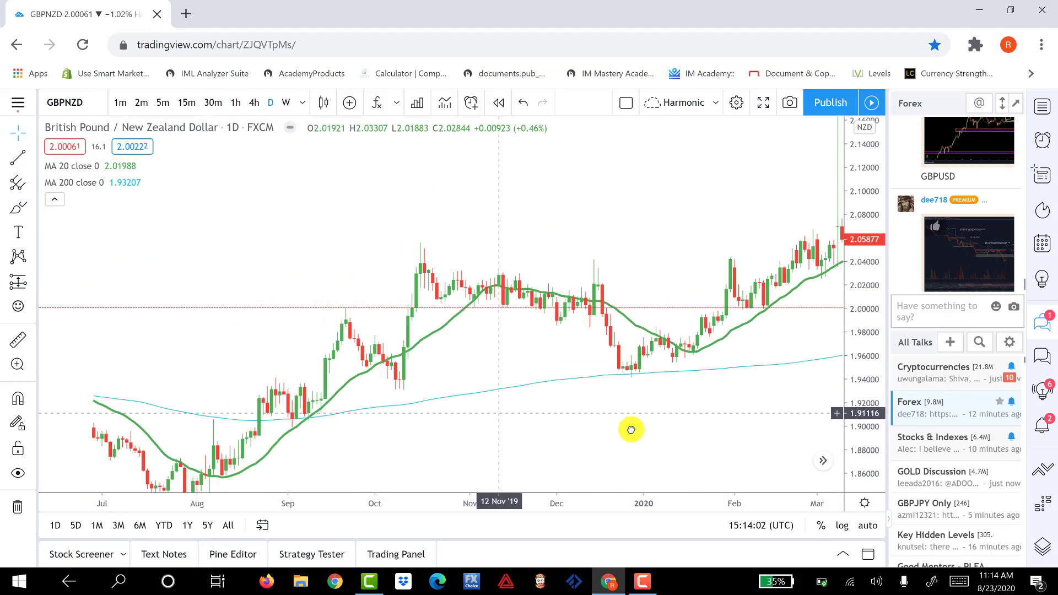
{"action": "left_click_drag", "start_coordinate": [259, 352], "coordinate": [523, 241]}
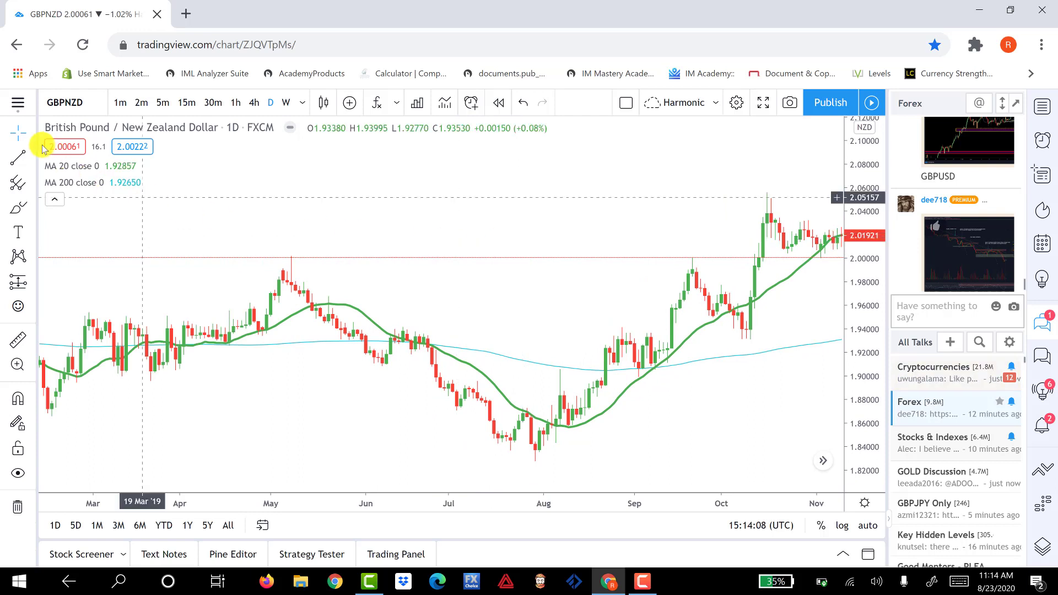
{"action": "left_click", "coordinate": [33, 161]}
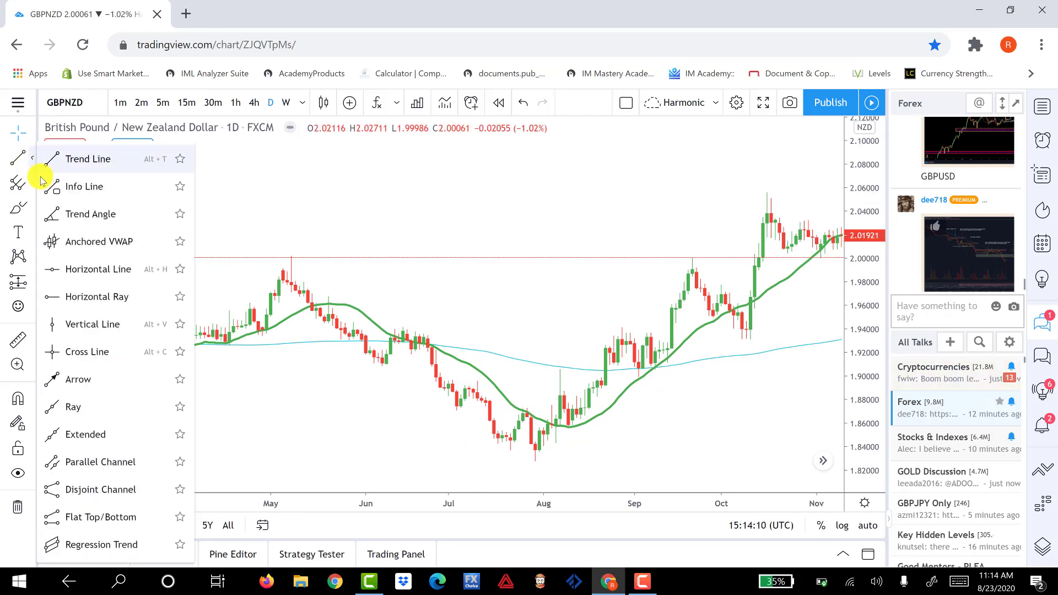
{"action": "left_click", "coordinate": [80, 274]}
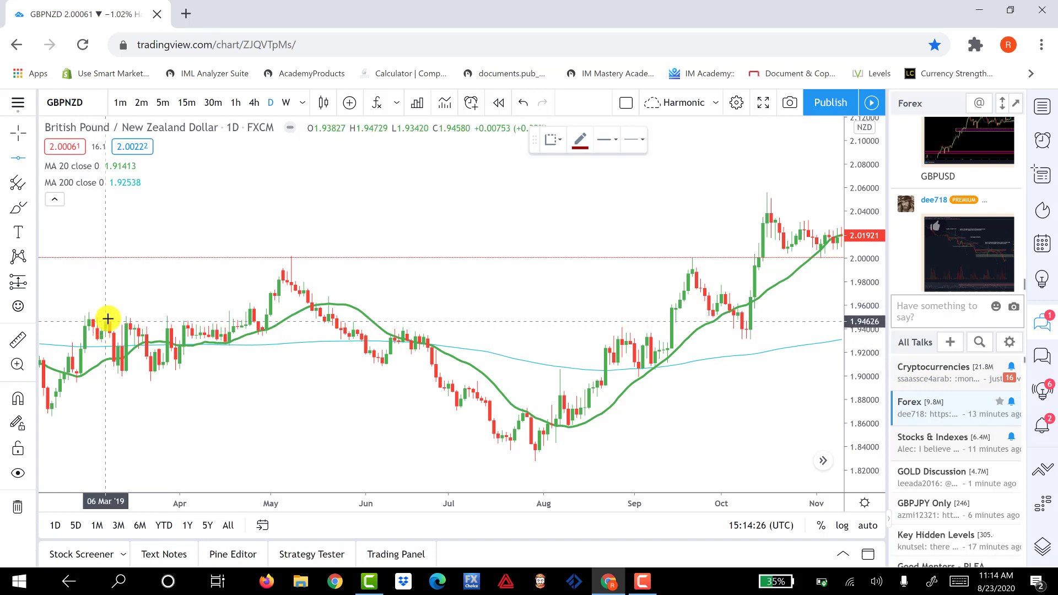
{"action": "left_click", "coordinate": [107, 319]}
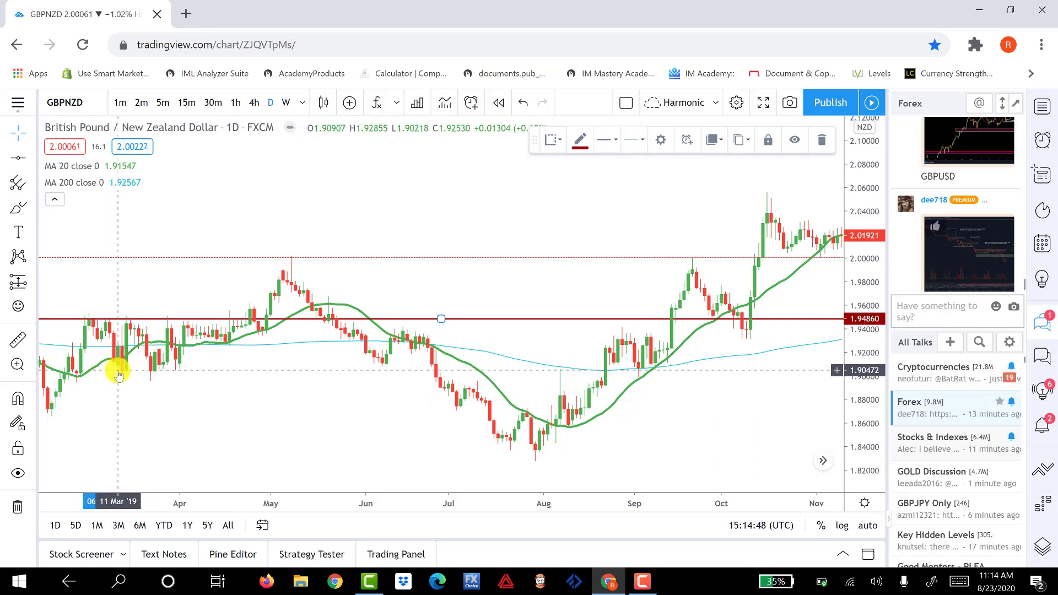
Step: Add a horizontal line beneath the March 2019 lows at about 1.8995, and raise the line along the highs to about 1.9539
{"action": "left_click", "coordinate": [19, 161]}
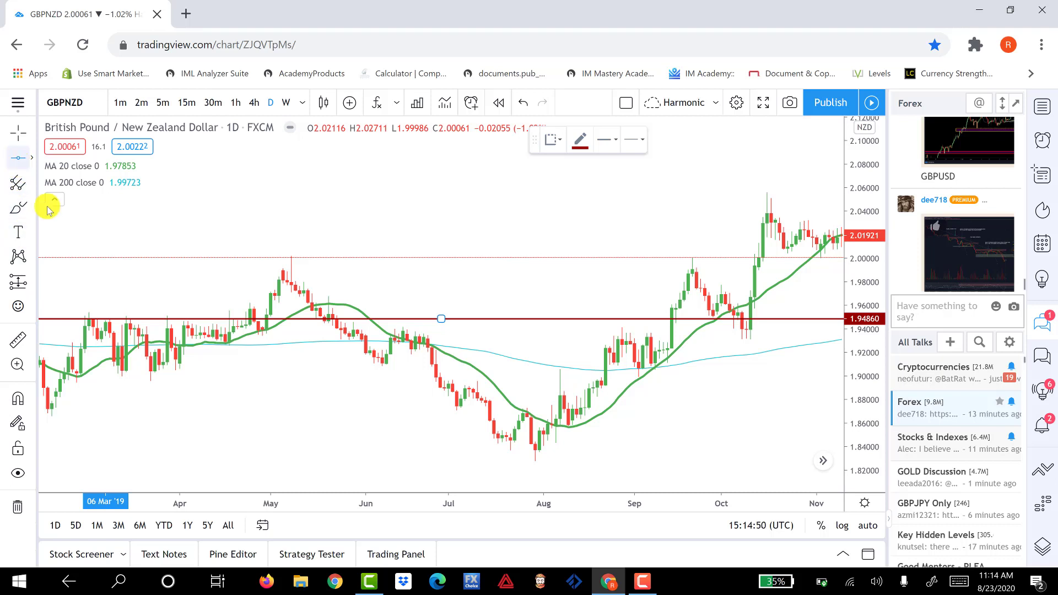
{"action": "left_click", "coordinate": [118, 373]}
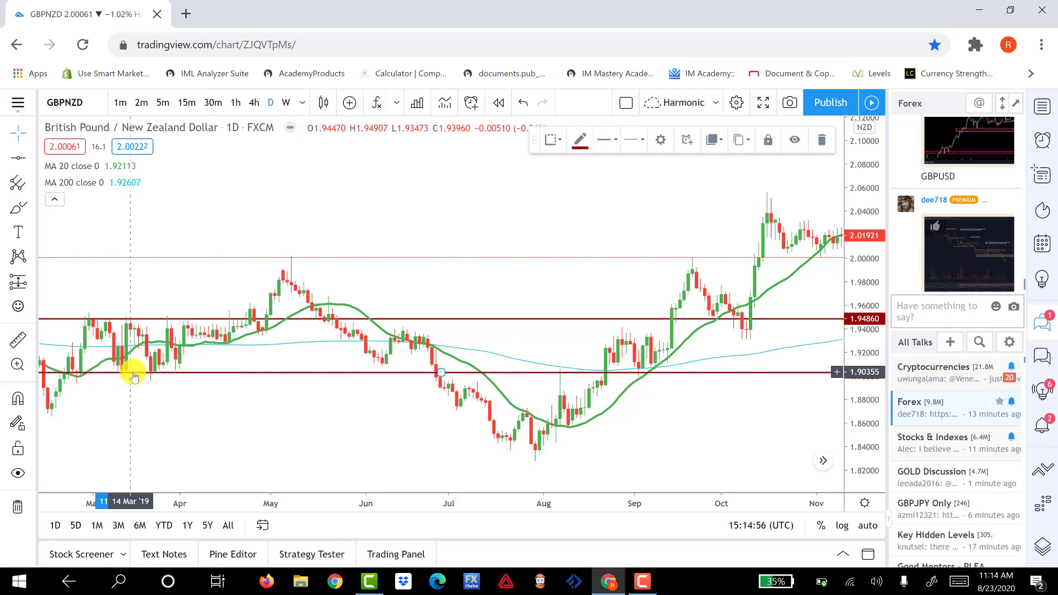
{"action": "left_click_drag", "start_coordinate": [133, 375], "coordinate": [133, 377]}
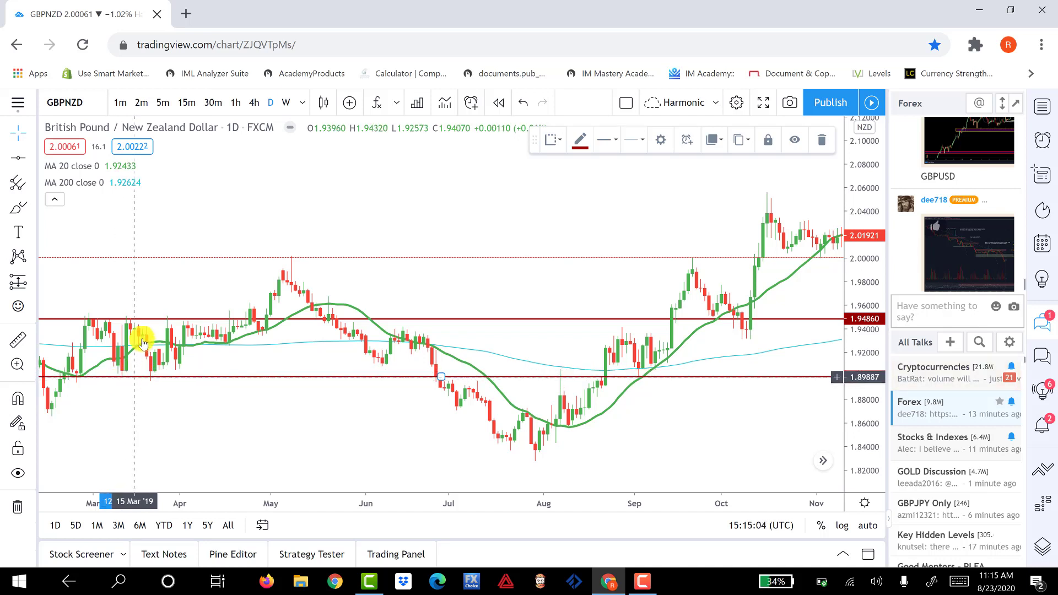
{"action": "left_click_drag", "start_coordinate": [155, 318], "coordinate": [156, 312]}
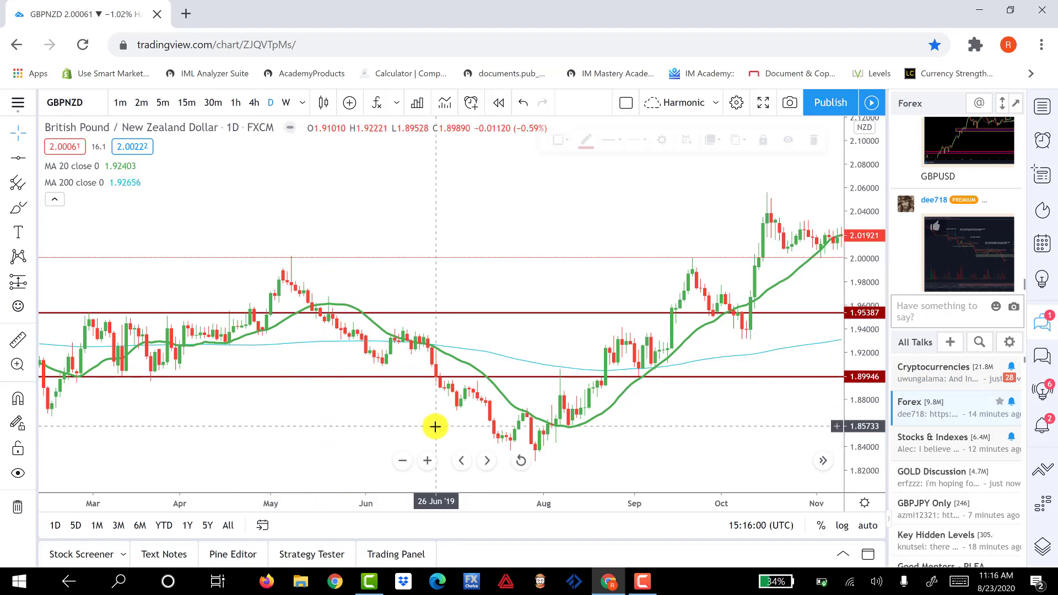
Step: Draw a rising trend line from the 30 July 2019 low at about 1.8275 to about 2.018 in December 2019
{"action": "left_click_drag", "start_coordinate": [435, 428], "coordinate": [341, 398]}
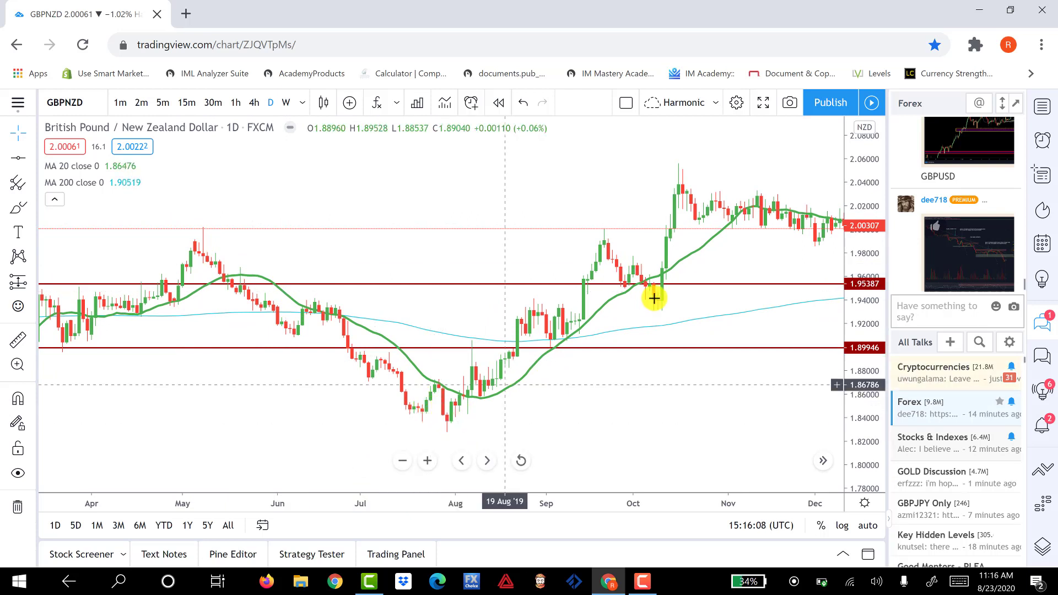
{"action": "left_click", "coordinate": [30, 163]}
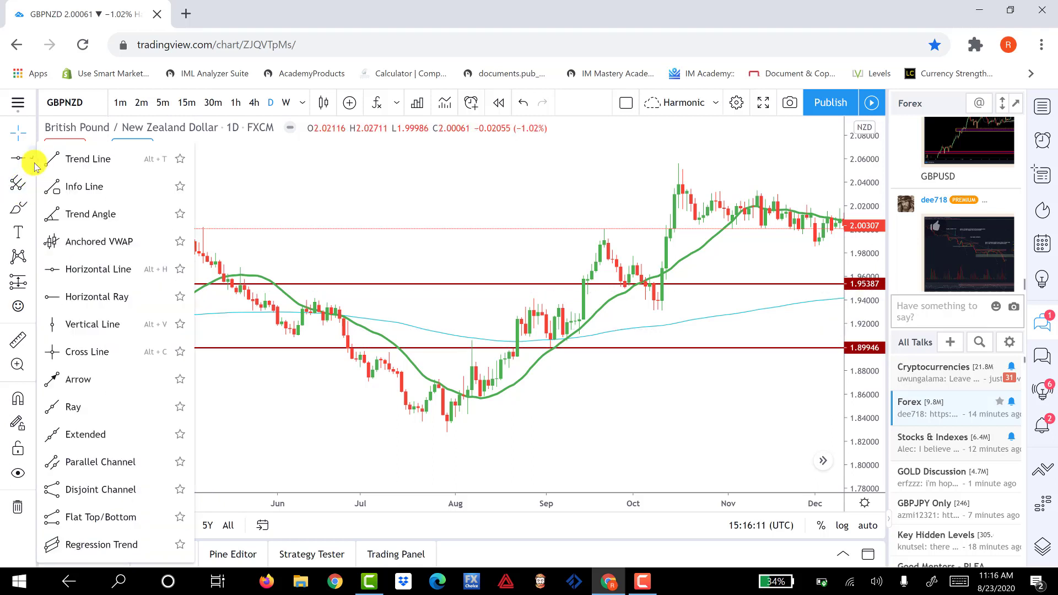
{"action": "left_click", "coordinate": [81, 161]}
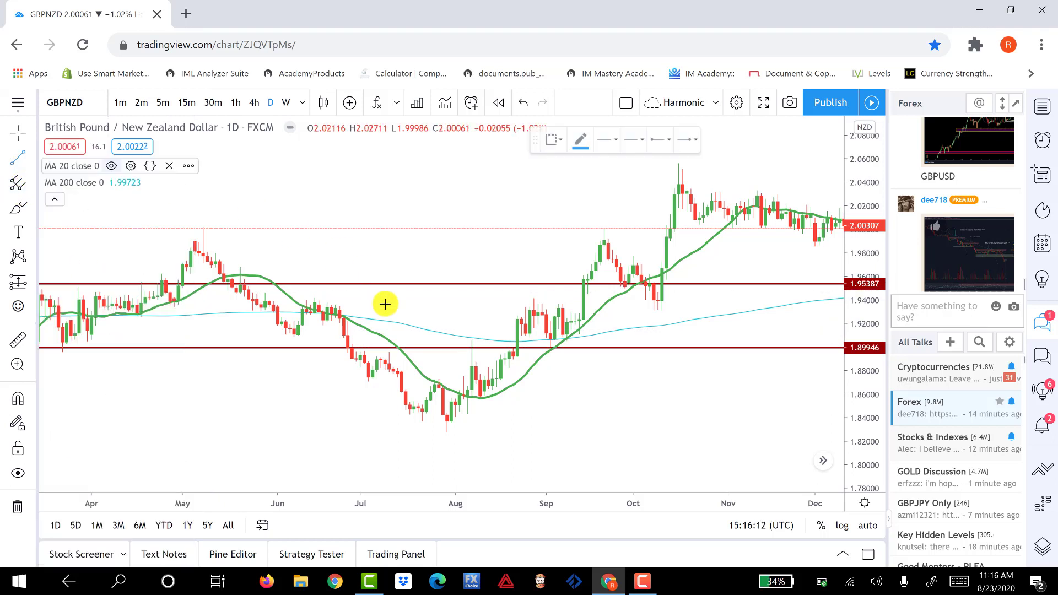
{"action": "left_click", "coordinate": [447, 433]}
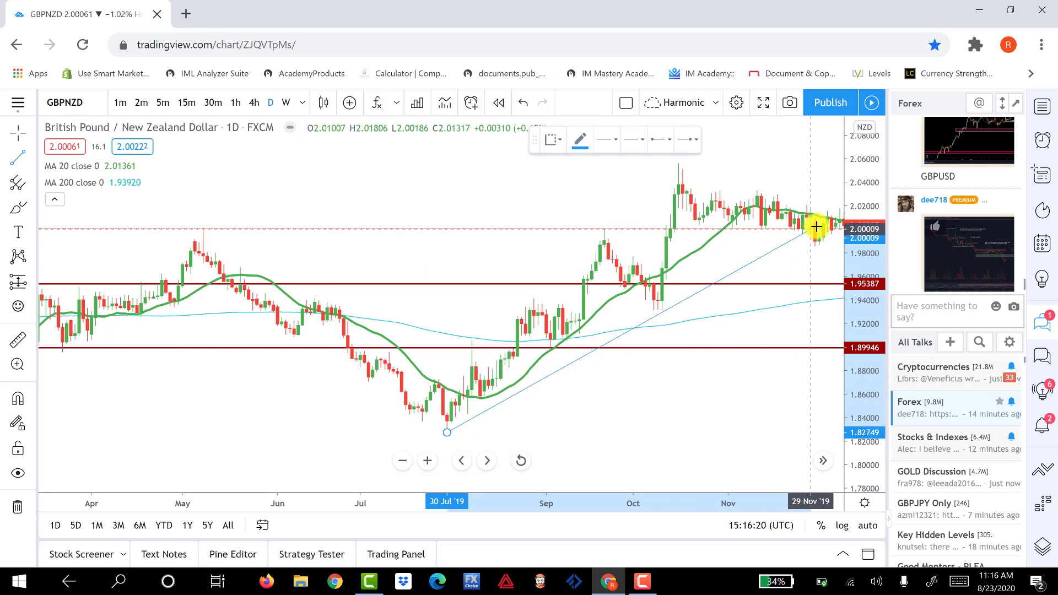
{"action": "left_click", "coordinate": [843, 209]}
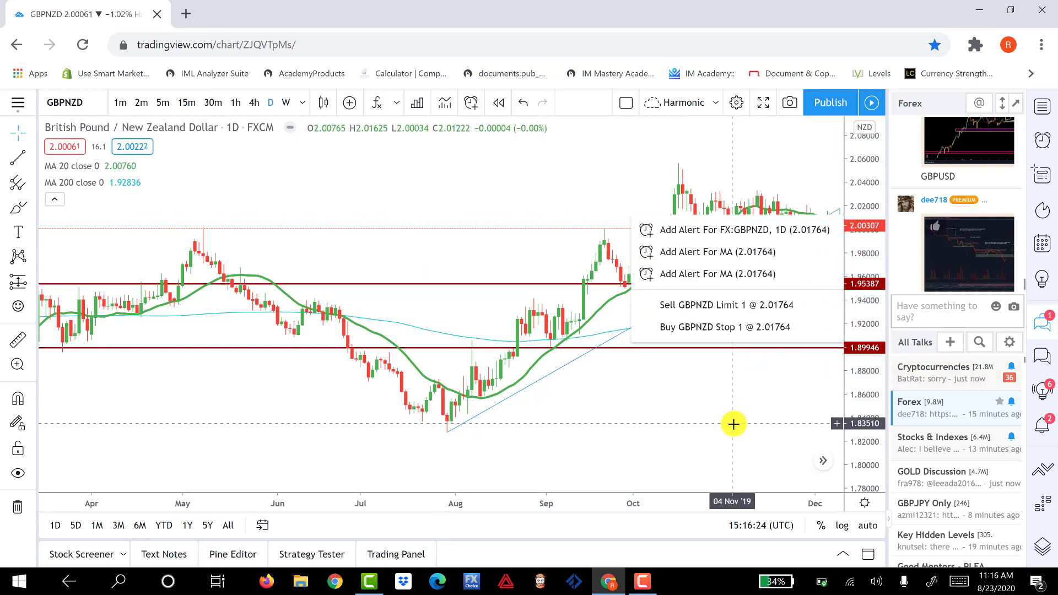
{"action": "left_click_drag", "start_coordinate": [733, 424], "coordinate": [596, 438]}
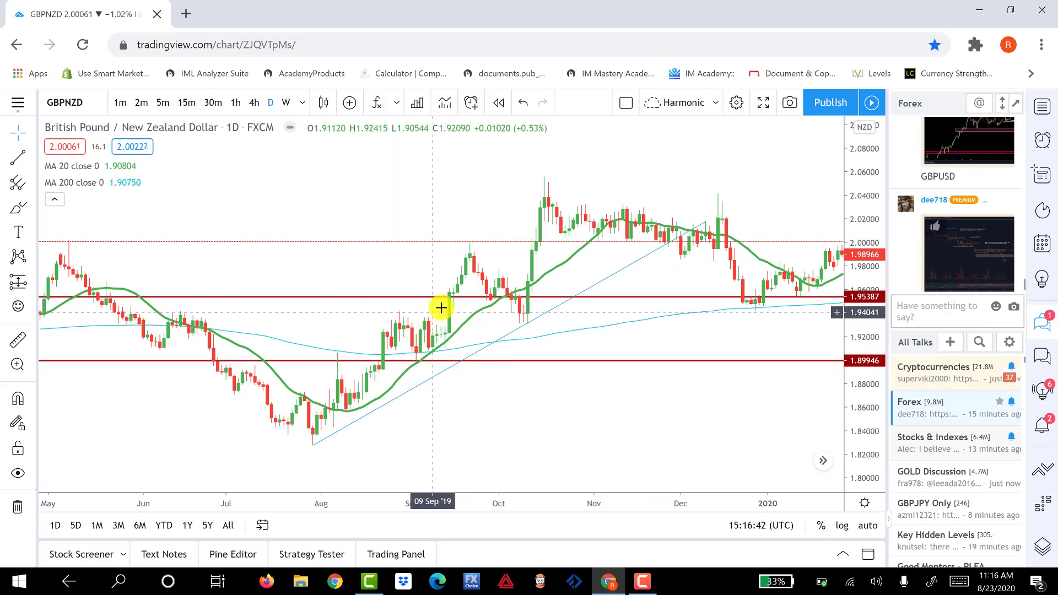
Step: Add a horizontal line at about 1.9913, just below the September 2019 swing high
{"action": "left_click", "coordinate": [461, 297]}
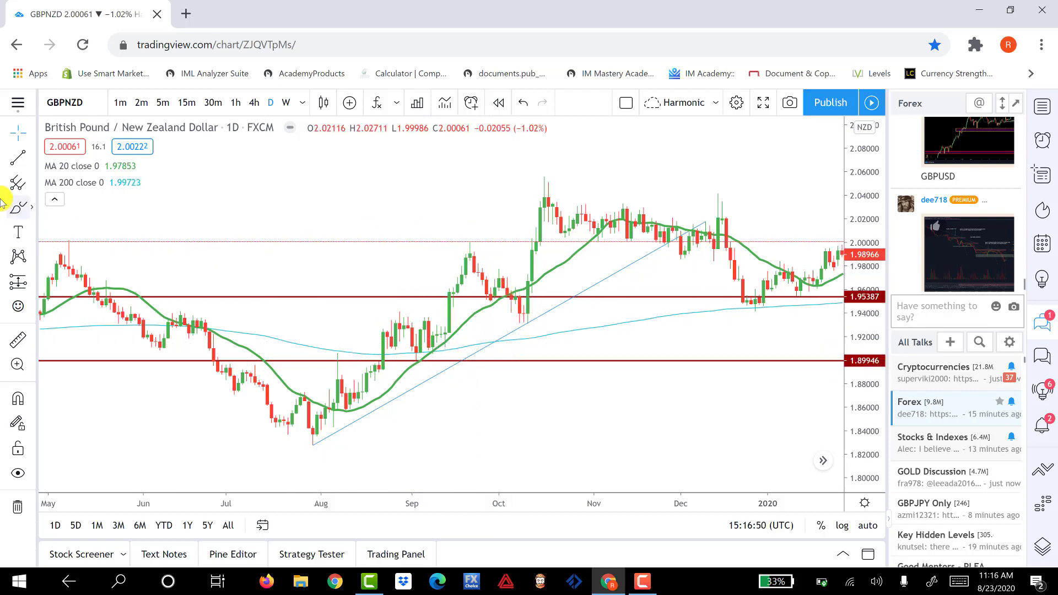
{"action": "left_click", "coordinate": [30, 160]}
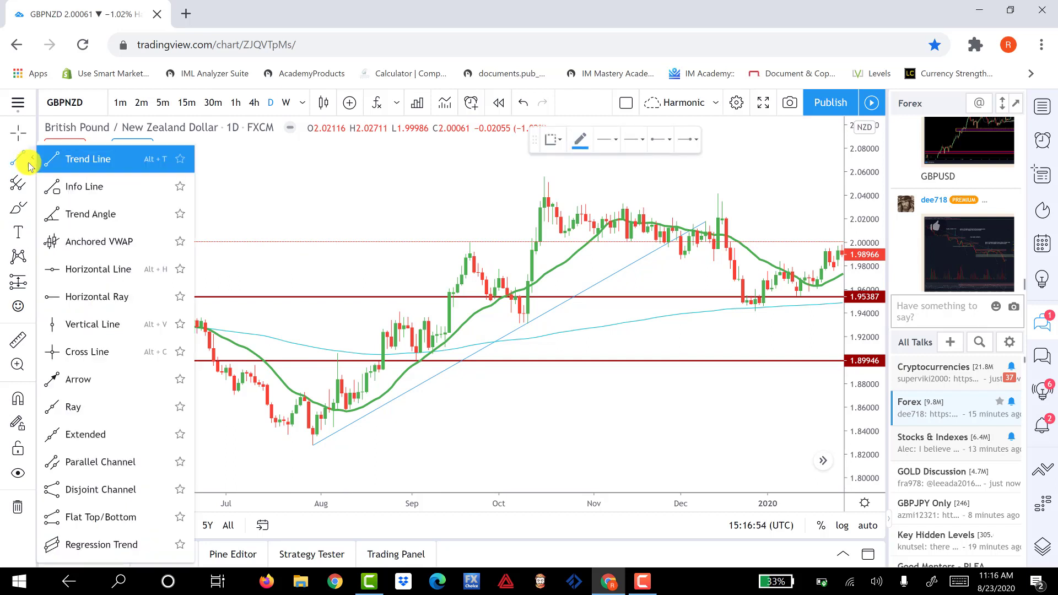
{"action": "left_click", "coordinate": [68, 270]}
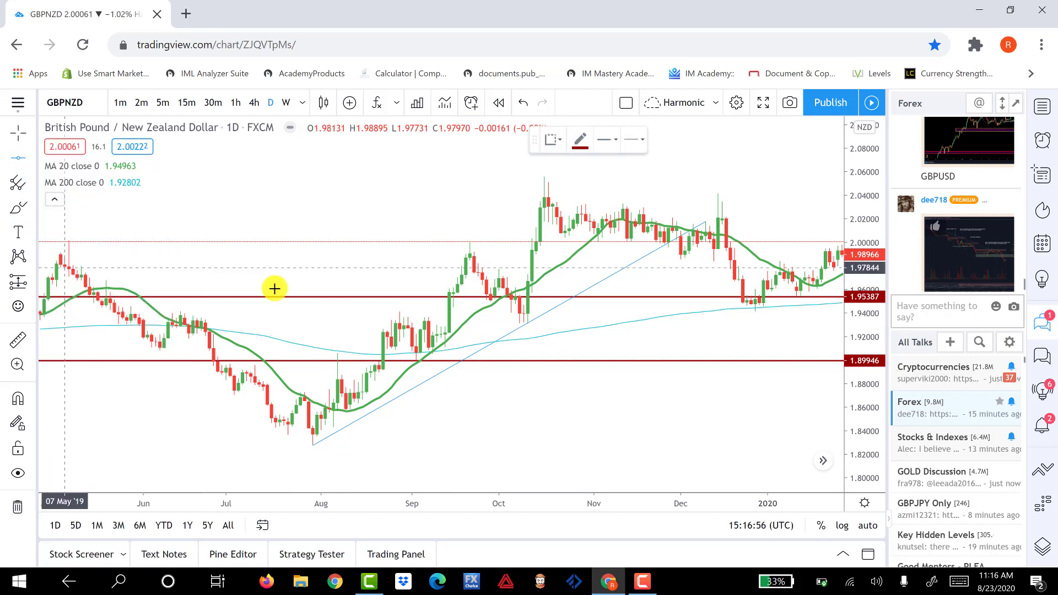
{"action": "left_click", "coordinate": [348, 253]}
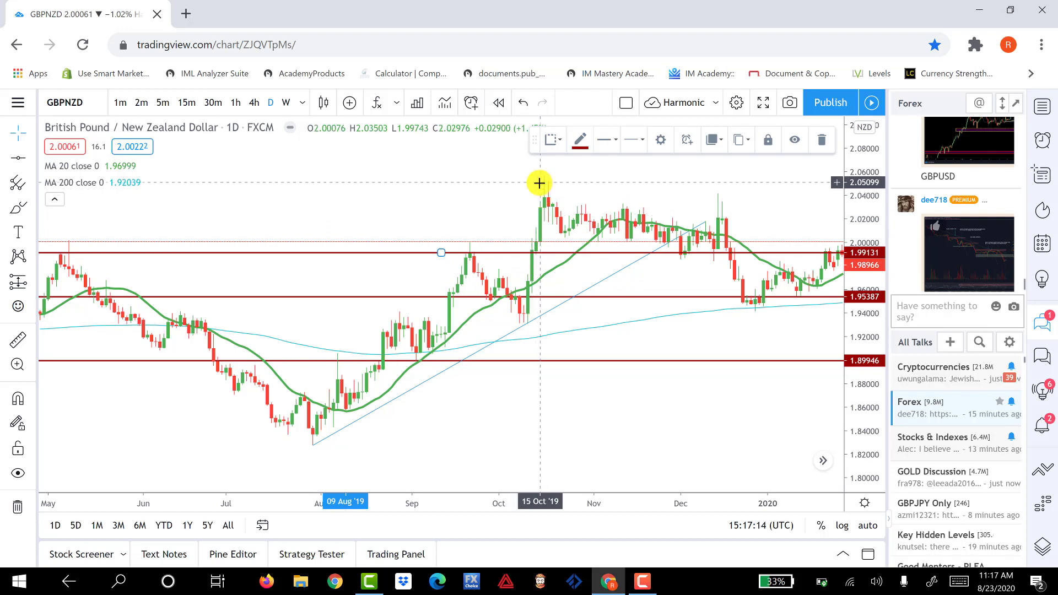
Step: Add horizontal lines at the October 2019 peak, about 2.0574, and at the September 2019 swing high, about 2.0013
{"action": "left_click", "coordinate": [17, 160]}
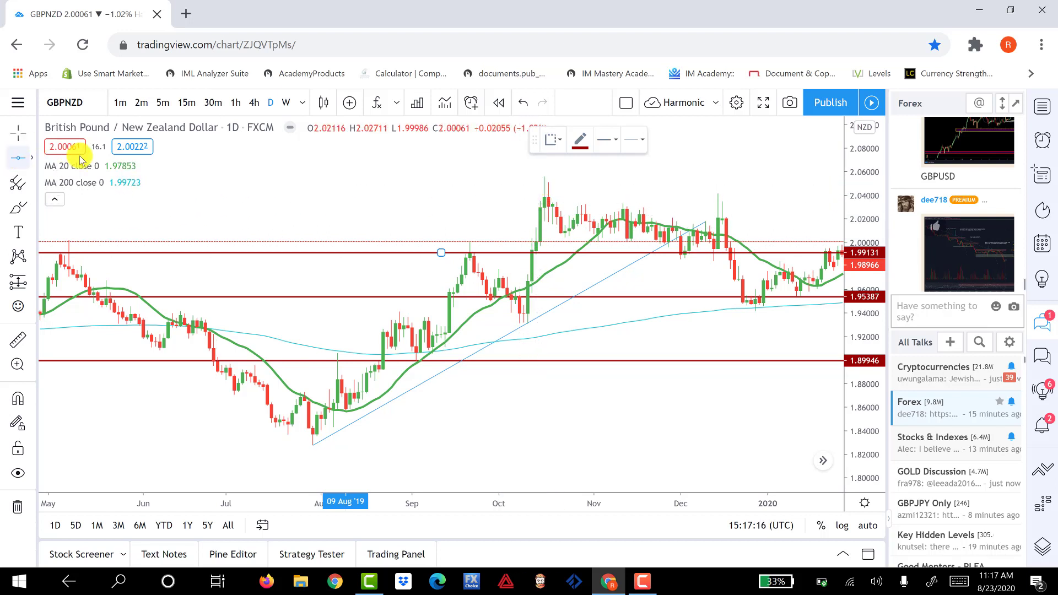
{"action": "left_click", "coordinate": [418, 175]}
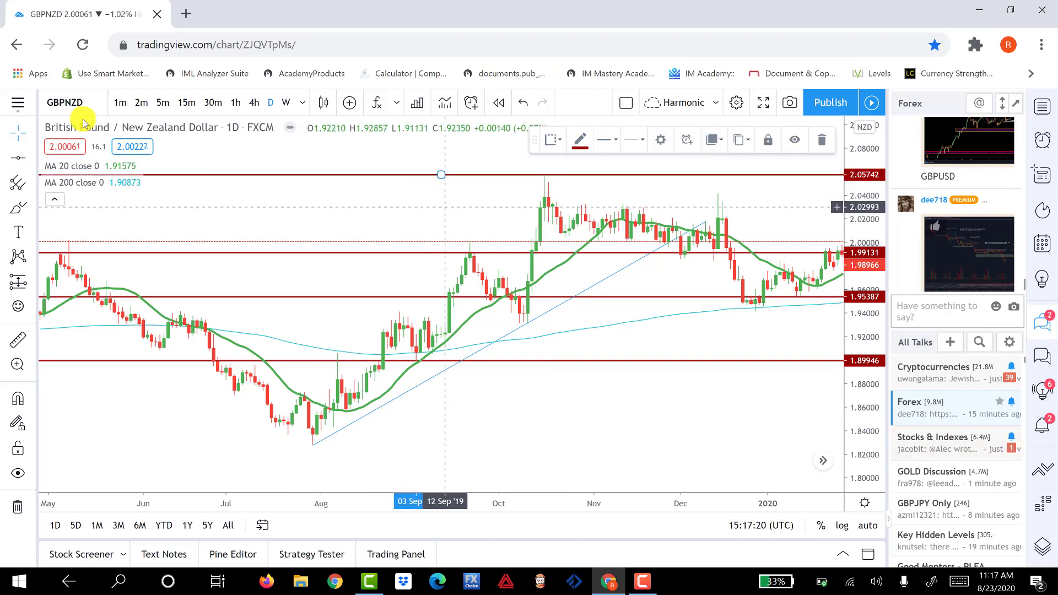
{"action": "left_click", "coordinate": [15, 158]}
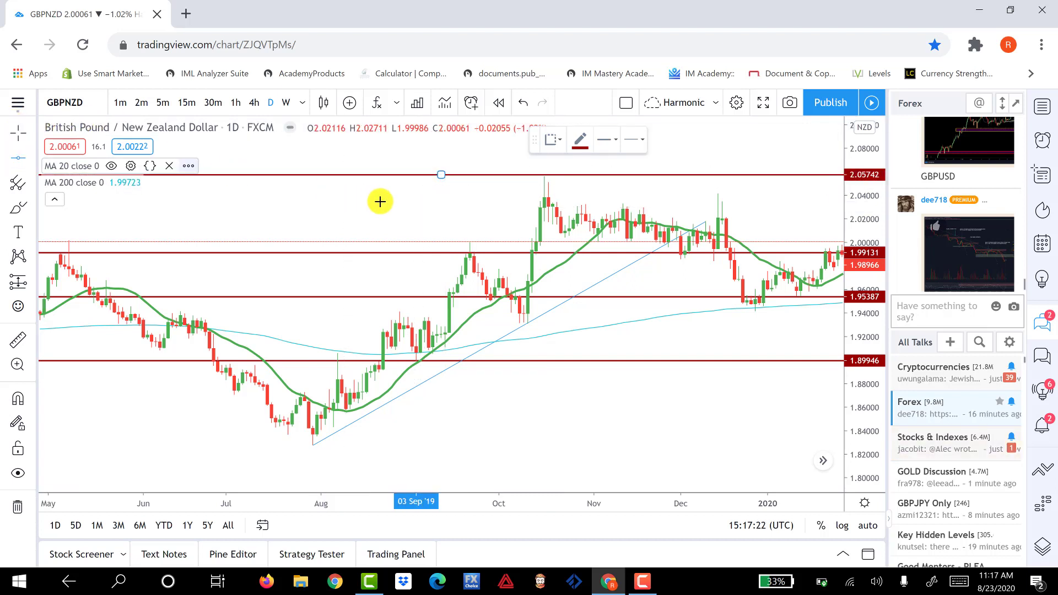
{"action": "left_click", "coordinate": [428, 241]}
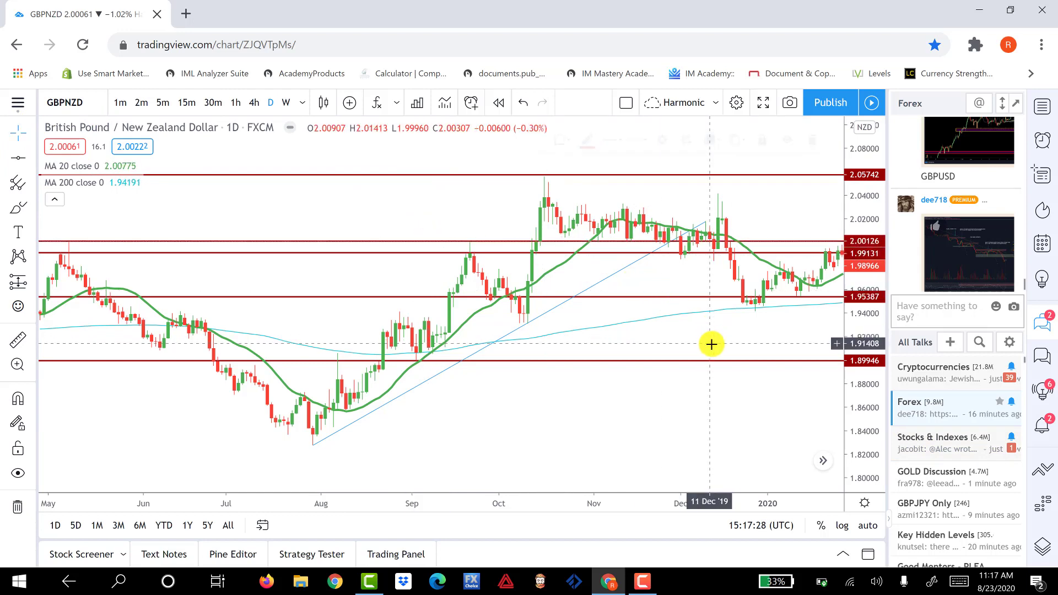
Step: Add a horizontal line at the early October 2019 swing low, at about 1.9322
{"action": "left_click_drag", "start_coordinate": [712, 344], "coordinate": [492, 370]}
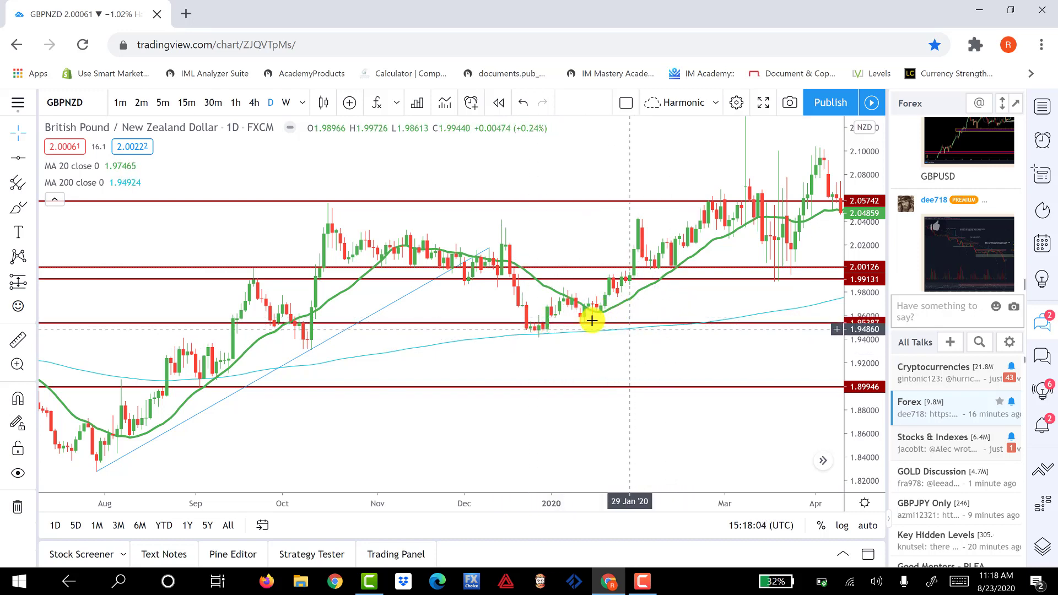
{"action": "left_click_drag", "start_coordinate": [454, 313], "coordinate": [451, 308]}
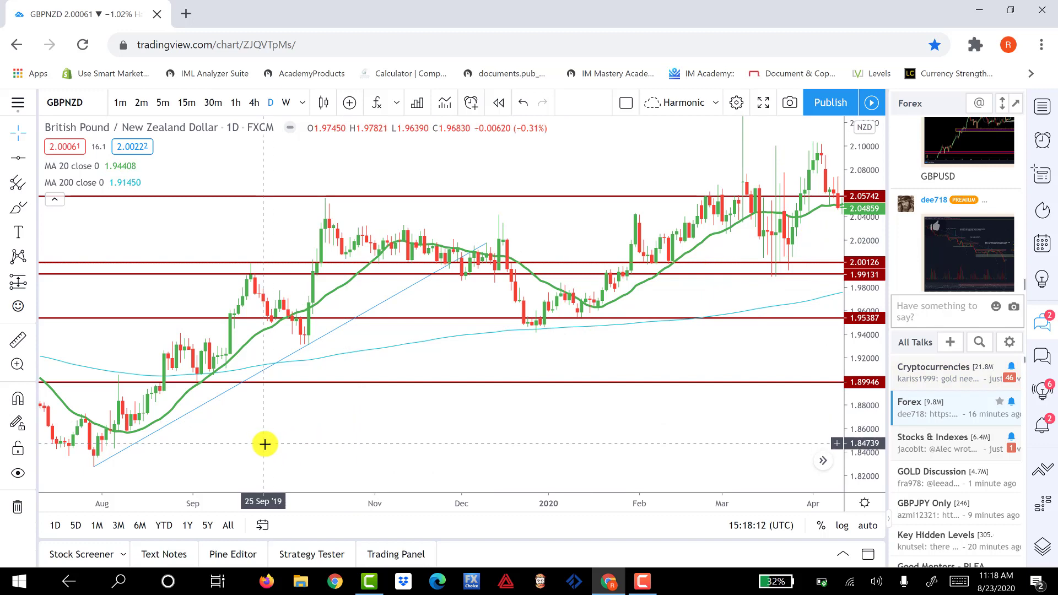
{"action": "left_click_drag", "start_coordinate": [264, 444], "coordinate": [432, 416]}
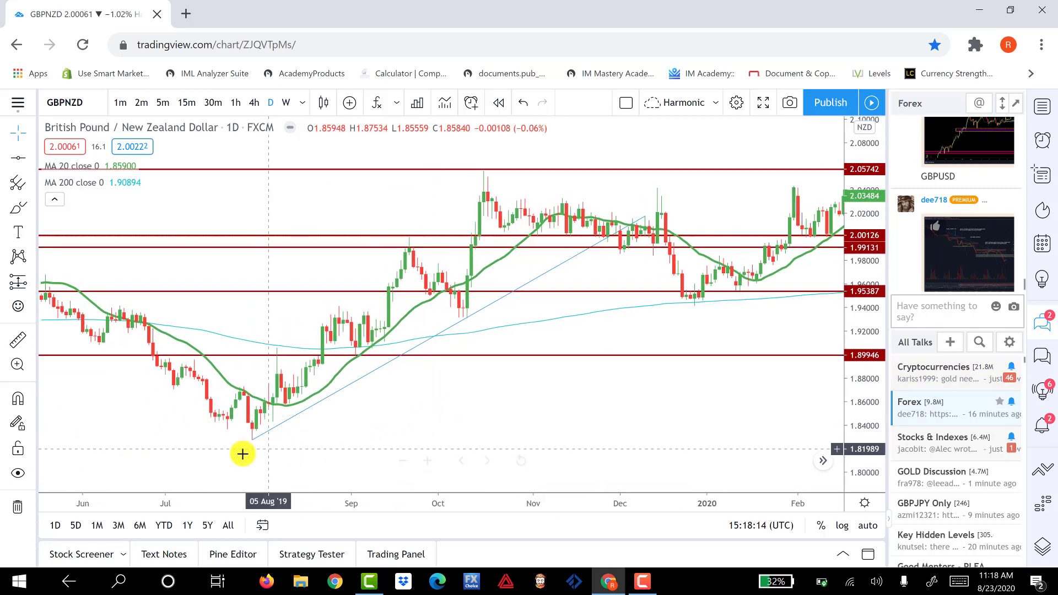
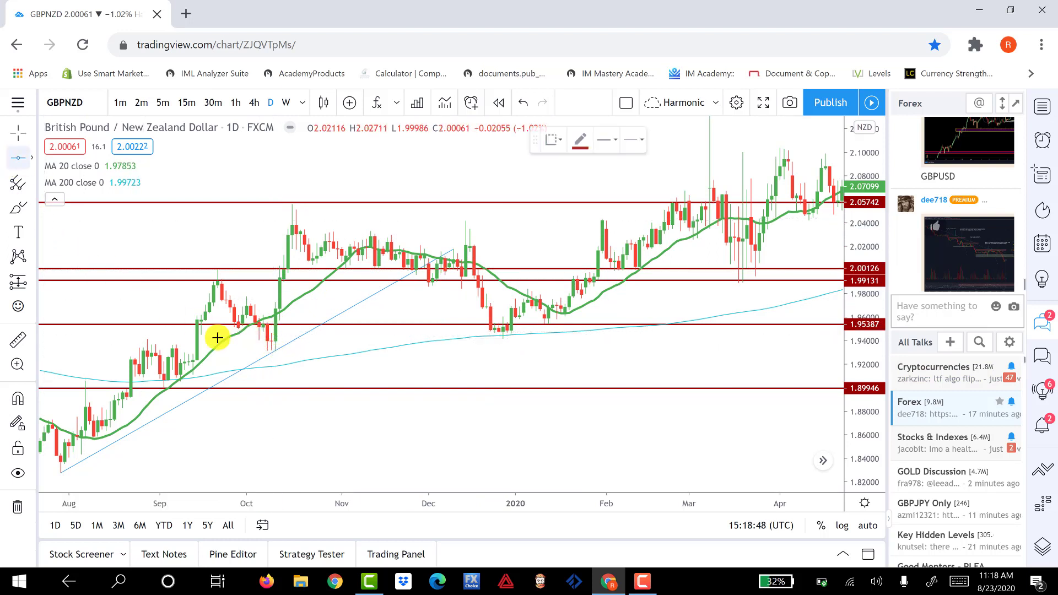
{"action": "left_click", "coordinate": [264, 351]}
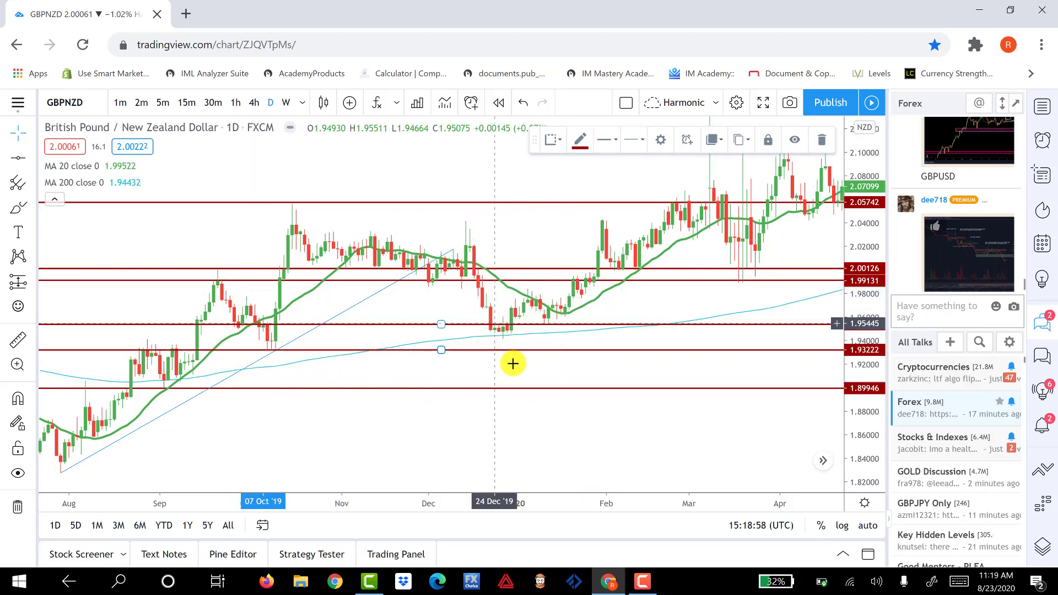
{"action": "left_click_drag", "start_coordinate": [513, 364], "coordinate": [520, 371]}
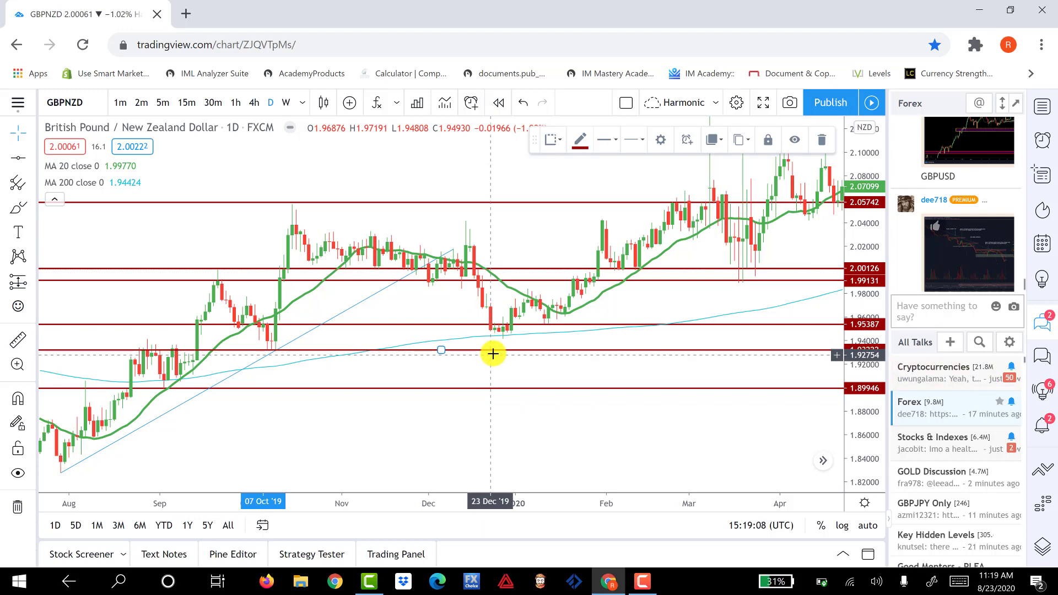
{"action": "mouse_move", "coordinate": [473, 328]}
{"action": "left_mouse_down"}
{"action": "mouse_move", "coordinate": [524, 312]}
{"action": "mouse_move", "coordinate": [510, 332]}
{"action": "mouse_move", "coordinate": [470, 345]}
{"action": "mouse_move", "coordinate": [510, 324]}
{"action": "mouse_move", "coordinate": [502, 335]}
{"action": "left_mouse_up"}
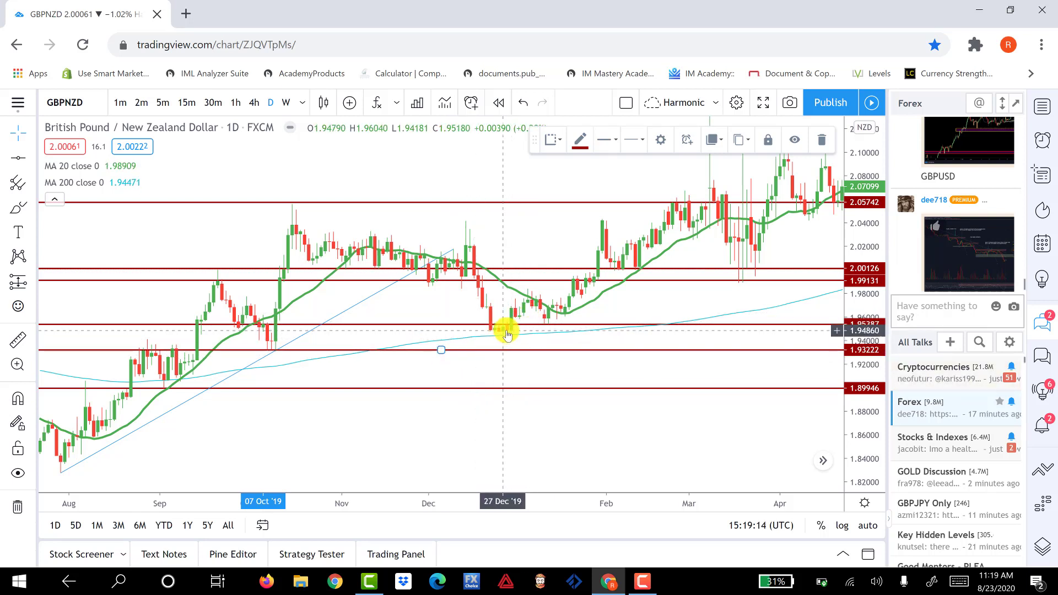
{"action": "left_click", "coordinate": [671, 290]}
{"action": "mouse_move", "coordinate": [651, 297]}
{"action": "left_mouse_down"}
{"action": "mouse_move", "coordinate": [603, 299]}
{"action": "mouse_move", "coordinate": [652, 297]}
{"action": "left_mouse_up"}
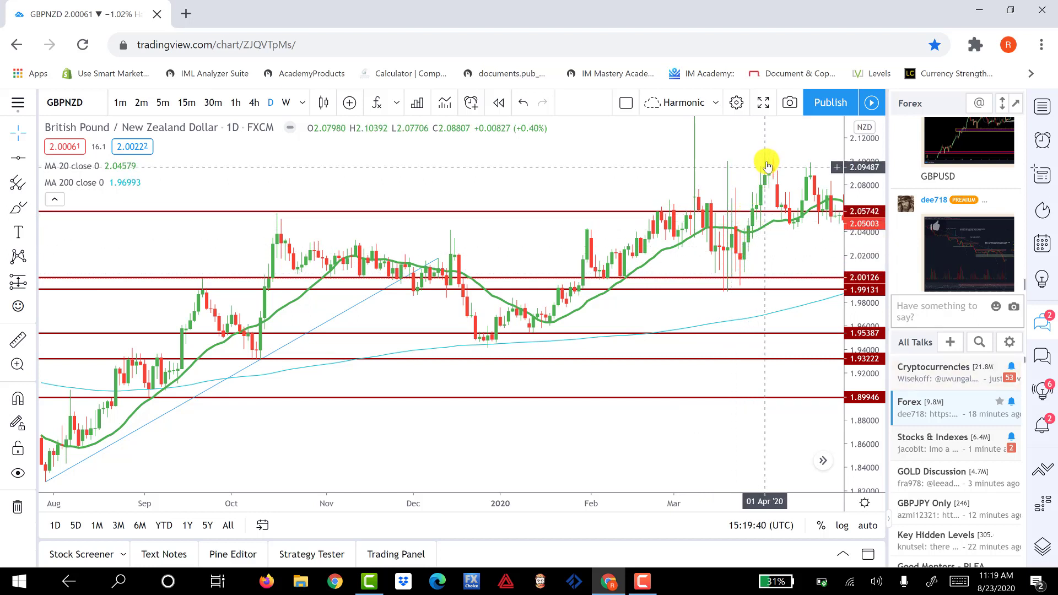
Step: Add horizontal lines at the early April 2020 high, about 2.1019, and near the mid-May 2020 lows, about 2.0159
{"action": "left_click", "coordinate": [19, 160]}
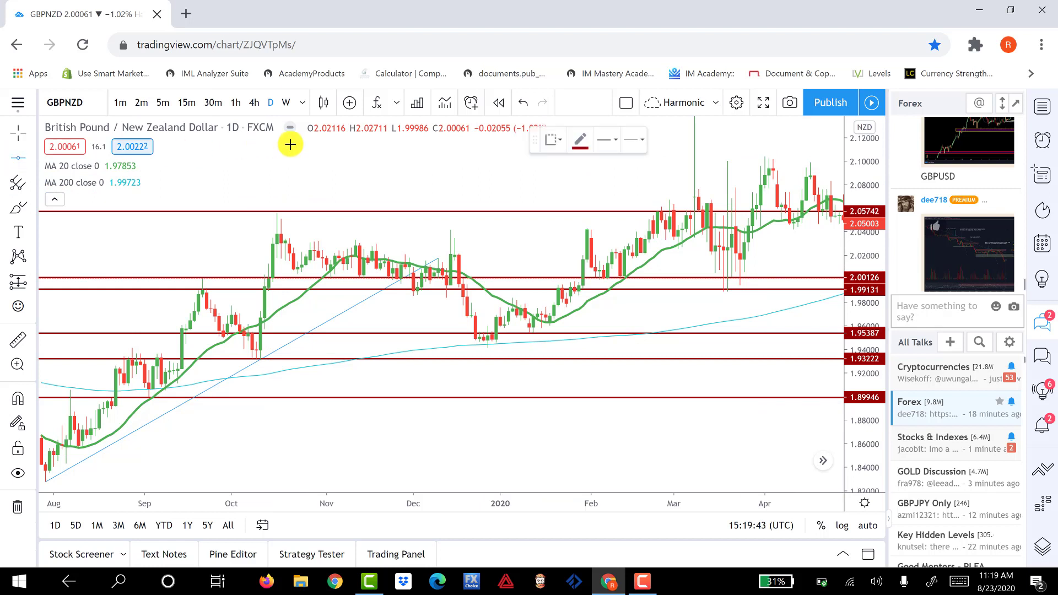
{"action": "left_click", "coordinate": [350, 160]}
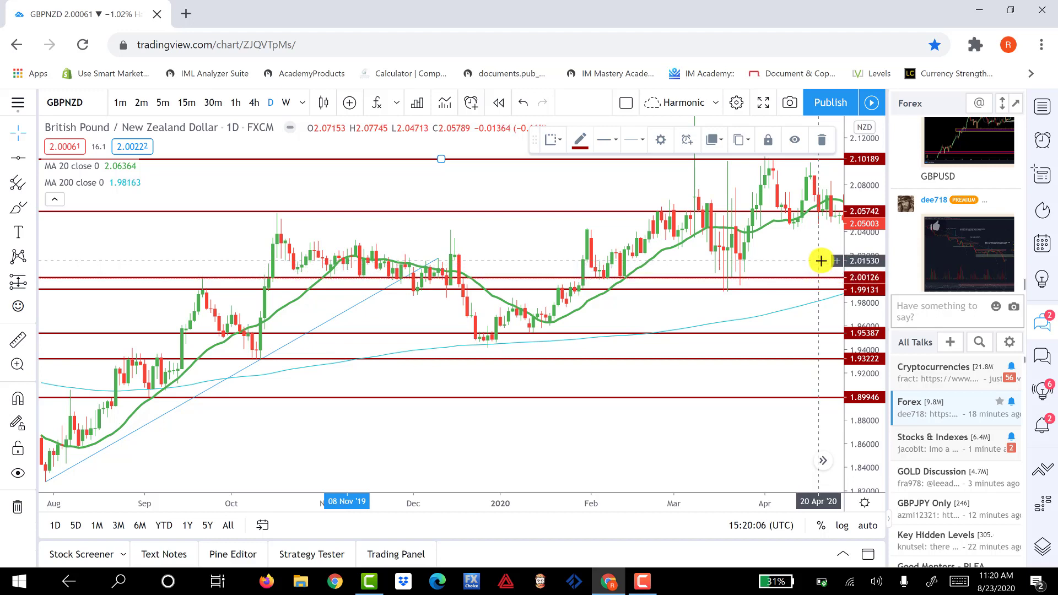
{"action": "left_click_drag", "start_coordinate": [820, 261], "coordinate": [746, 267]}
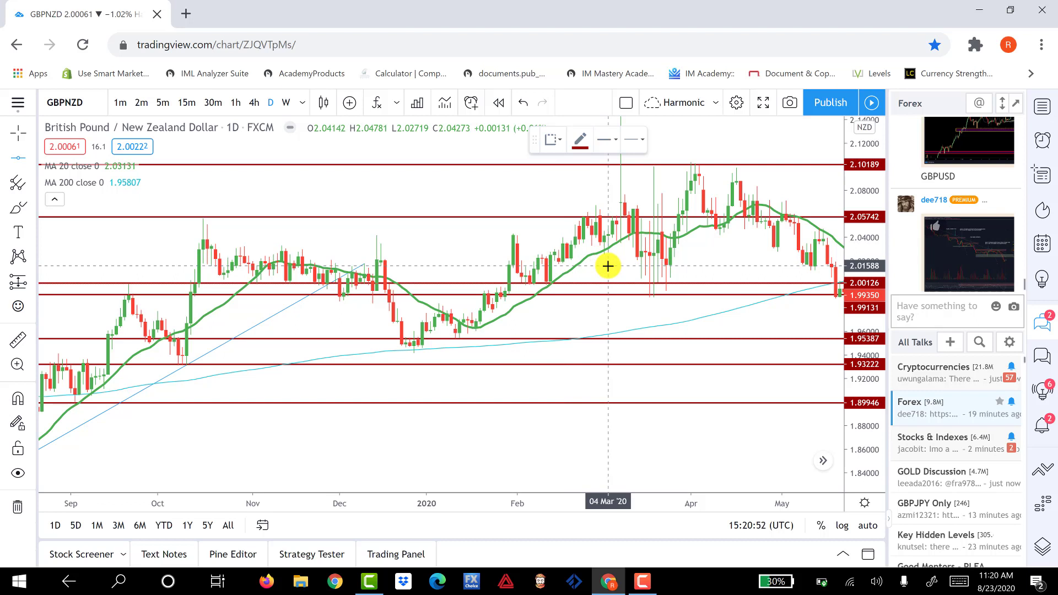
{"action": "left_click", "coordinate": [608, 266]}
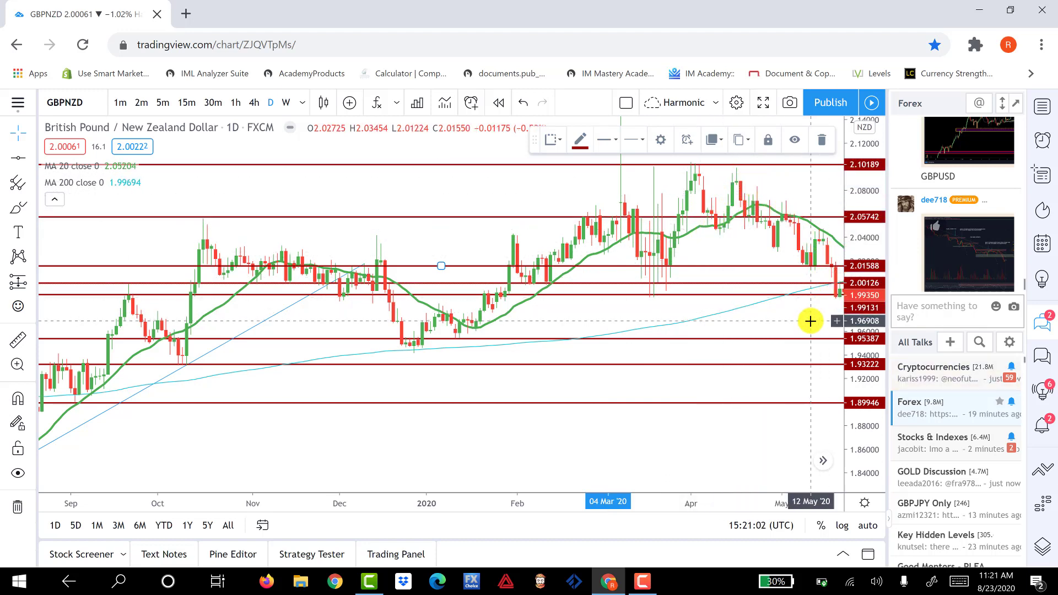
Step: Examine the price action from May through August 2020 against the marked horizontal levels and moving averages
{"action": "mouse_move", "coordinate": [788, 328]}
{"action": "left_mouse_down"}
{"action": "mouse_move", "coordinate": [744, 337]}
{"action": "mouse_move", "coordinate": [630, 307]}
{"action": "left_mouse_up"}
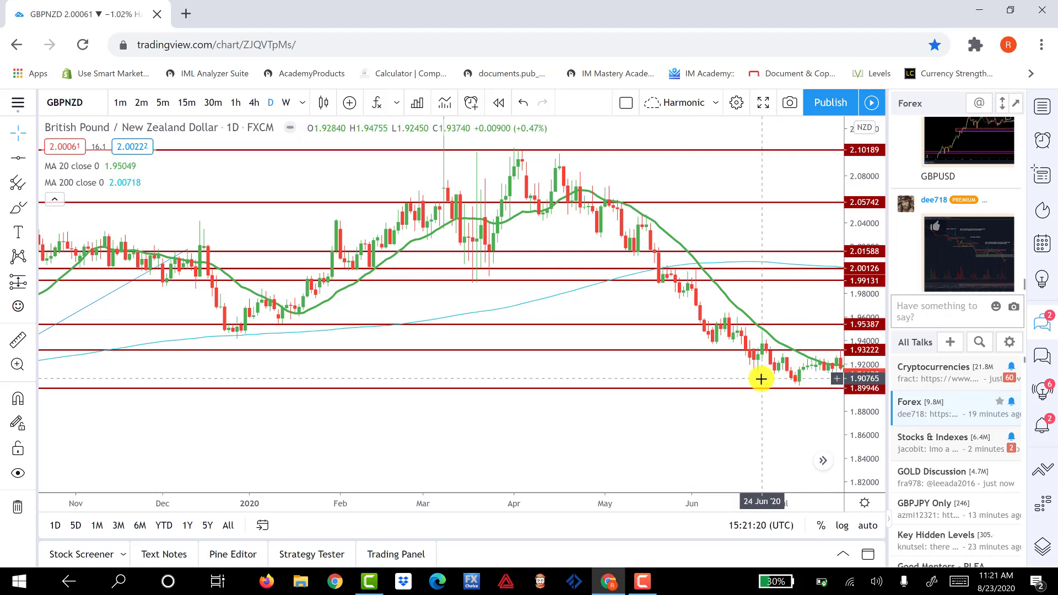
{"action": "left_click_drag", "start_coordinate": [761, 379], "coordinate": [680, 383]}
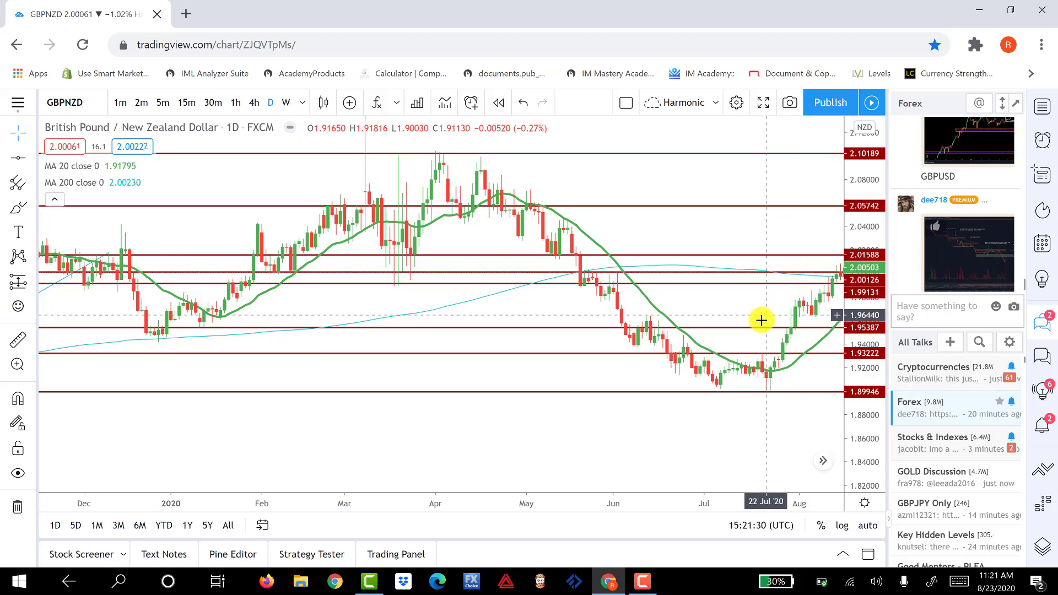
{"action": "left_click_drag", "start_coordinate": [762, 321], "coordinate": [725, 322]}
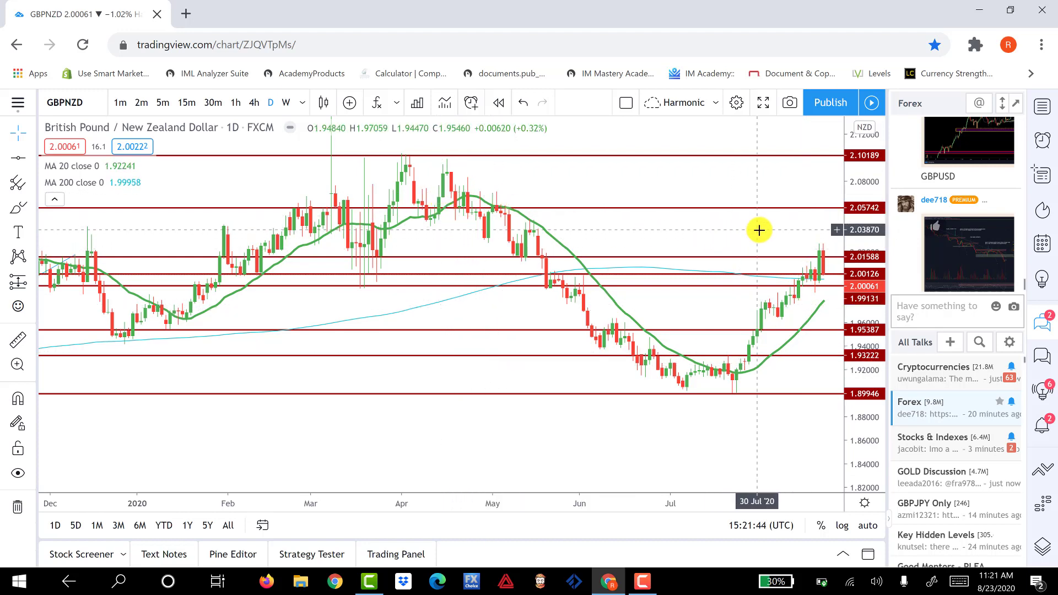
{"action": "left_click_drag", "start_coordinate": [720, 239], "coordinate": [668, 259]}
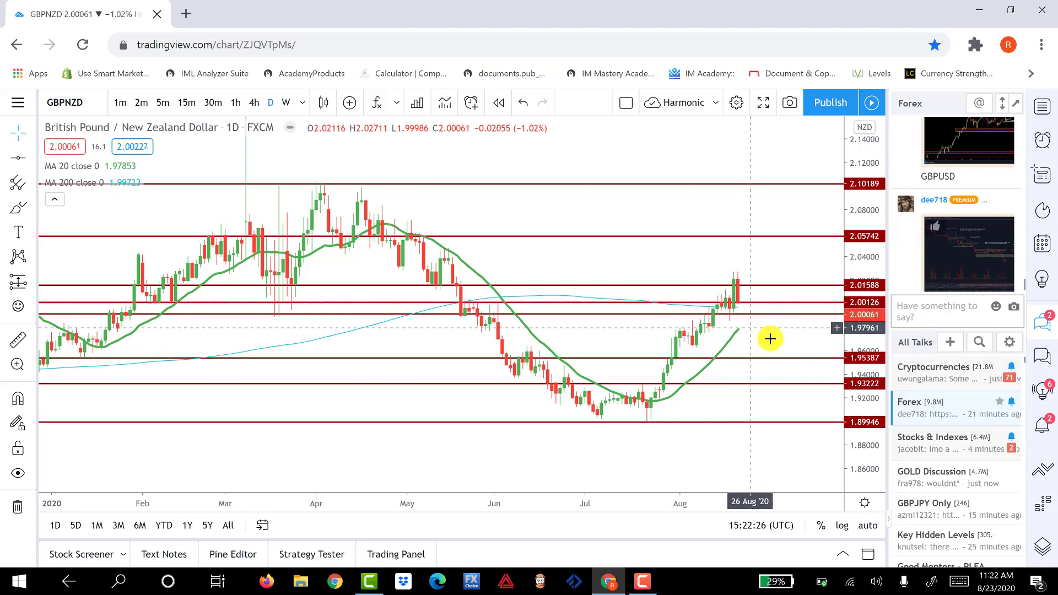
{"action": "left_click_drag", "start_coordinate": [771, 339], "coordinate": [673, 341]}
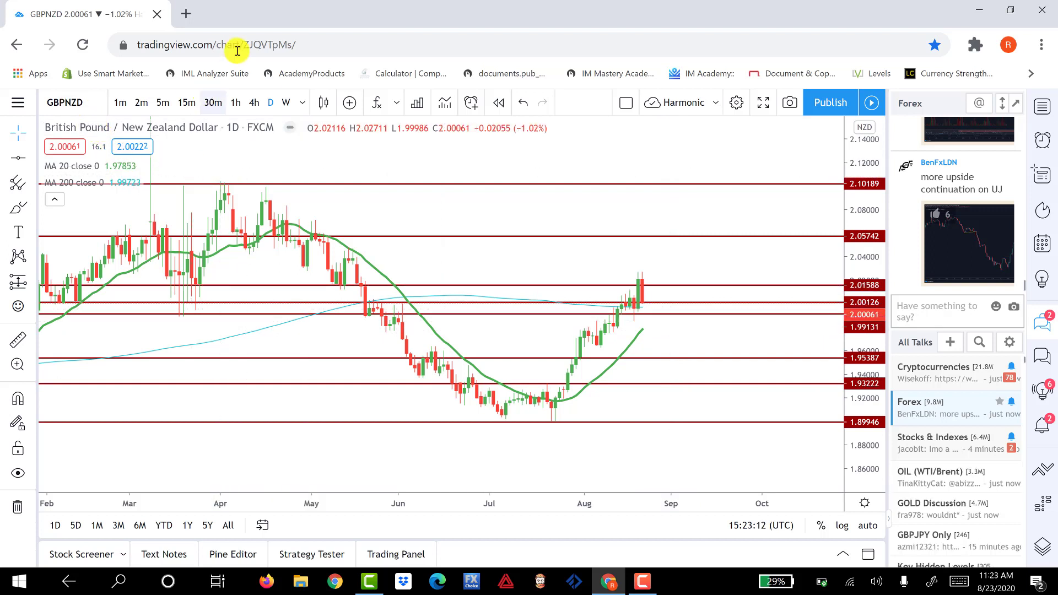
Step: Open the LiveCharts Currency Strength Meter in a new browser tab and compare GBP with NZD
{"action": "left_click", "coordinate": [186, 11]}
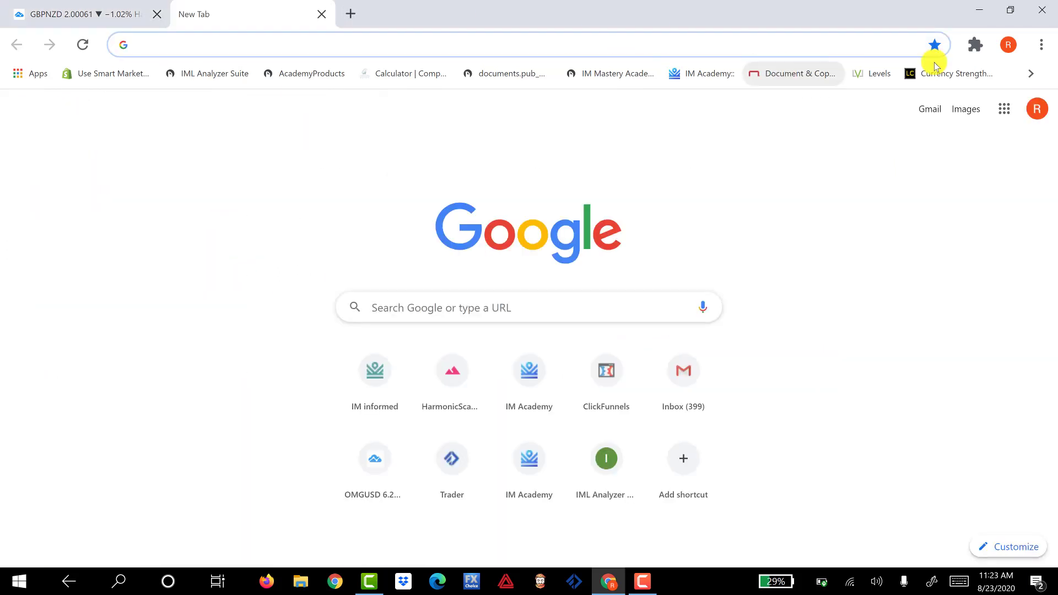
{"action": "left_click", "coordinate": [935, 70]}
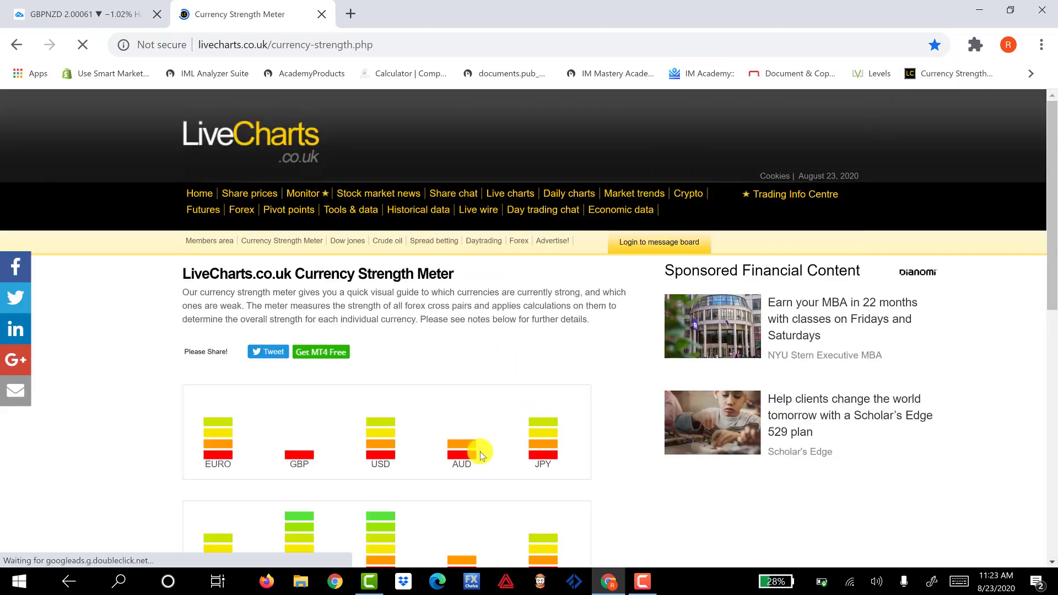
{"action": "scroll", "coordinate": [397, 471], "scroll_direction": "down", "scroll_amount": 2}
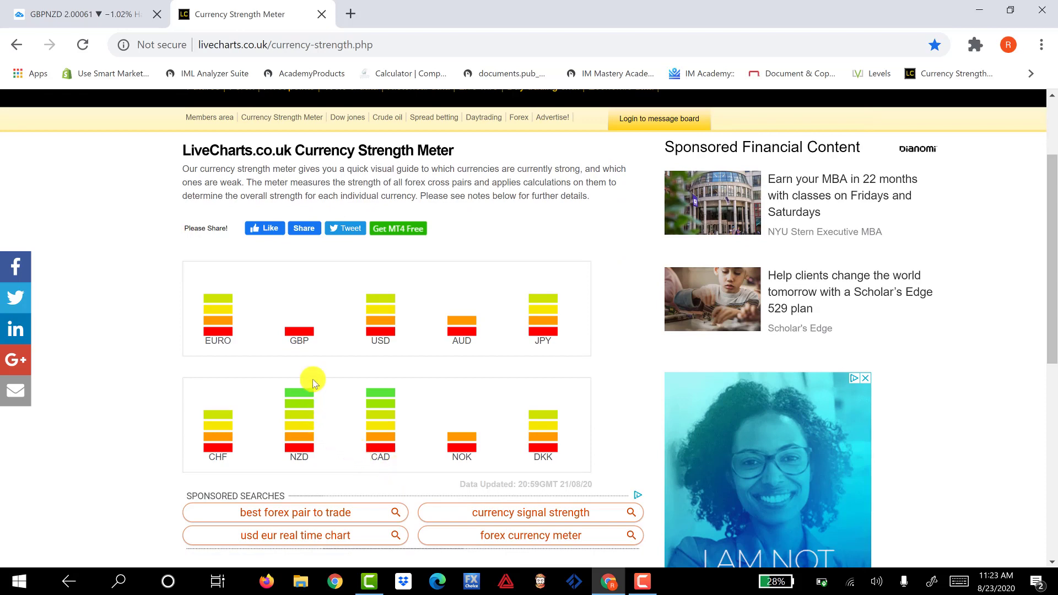
Step: Return to the GBPNZD chart and place a down arrow mark just above the latest August 2020 candle, at about 2.0241
{"action": "left_click", "coordinate": [91, 11]}
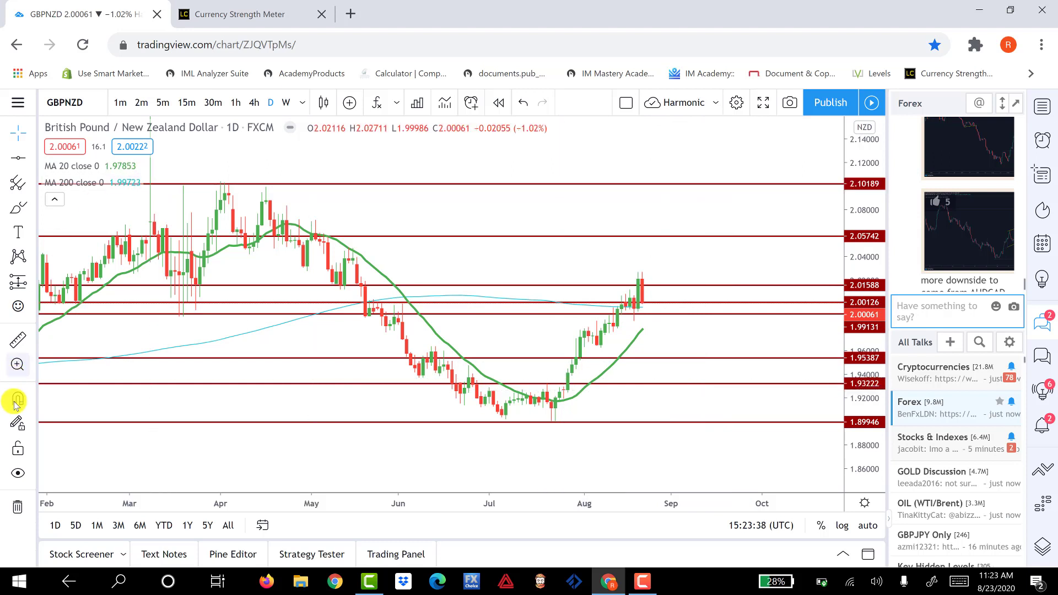
{"action": "left_click", "coordinate": [33, 232]}
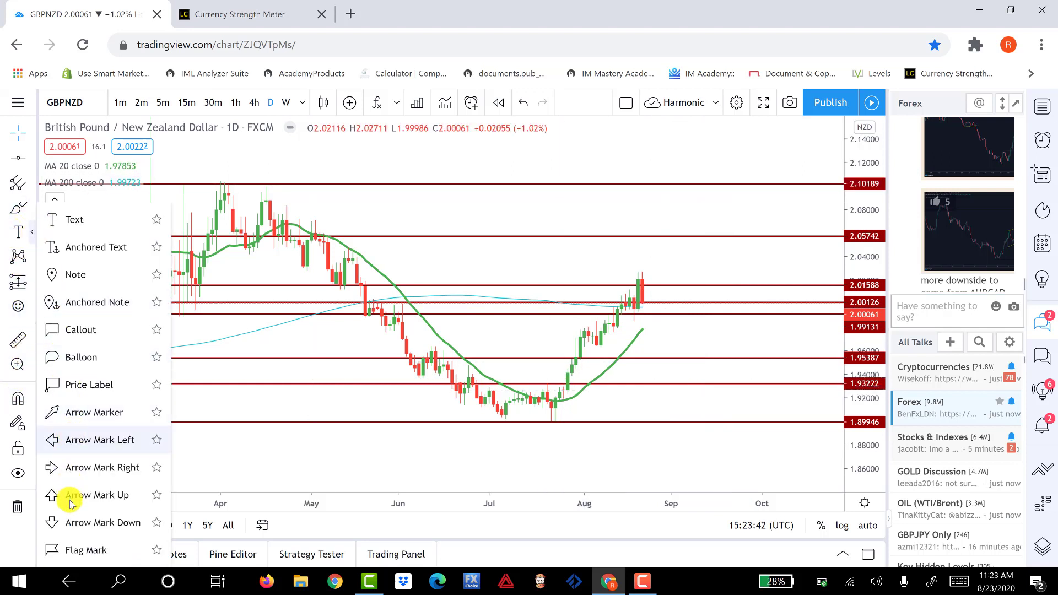
{"action": "left_click", "coordinate": [71, 521]}
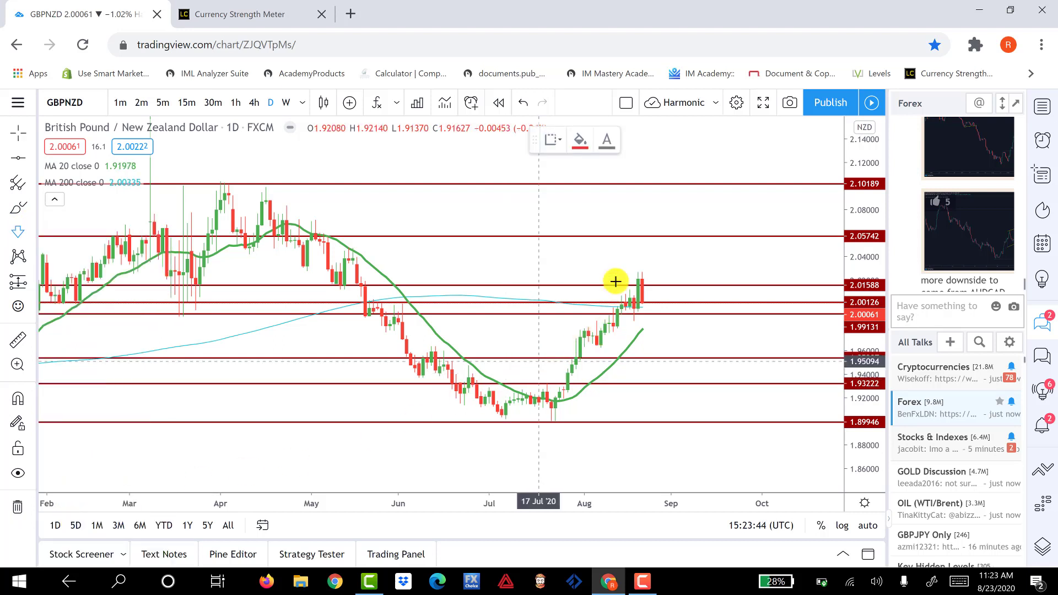
{"action": "left_click", "coordinate": [652, 276]}
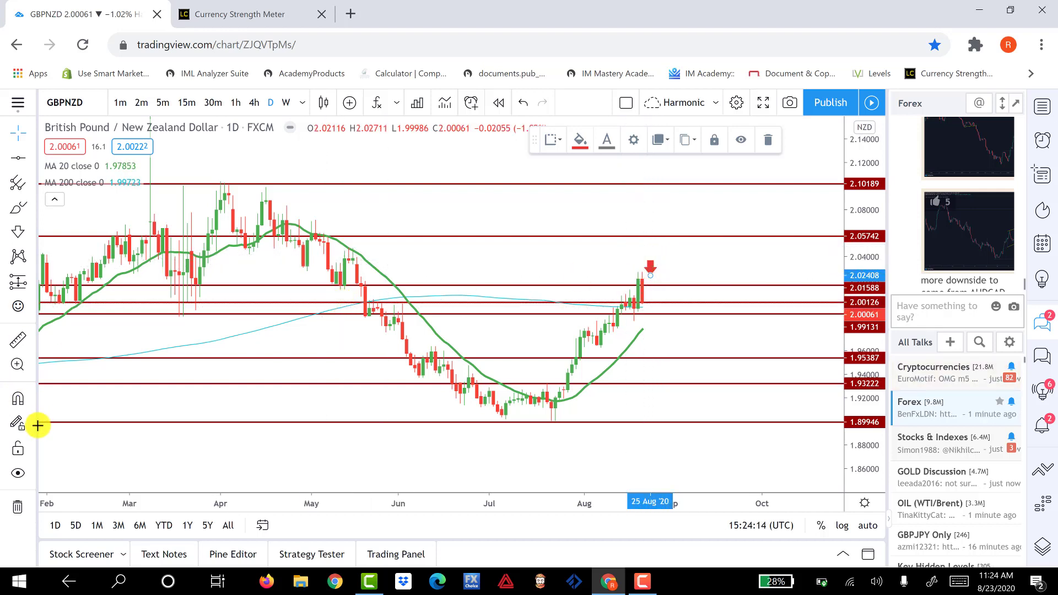
{"action": "left_click", "coordinate": [18, 341]}
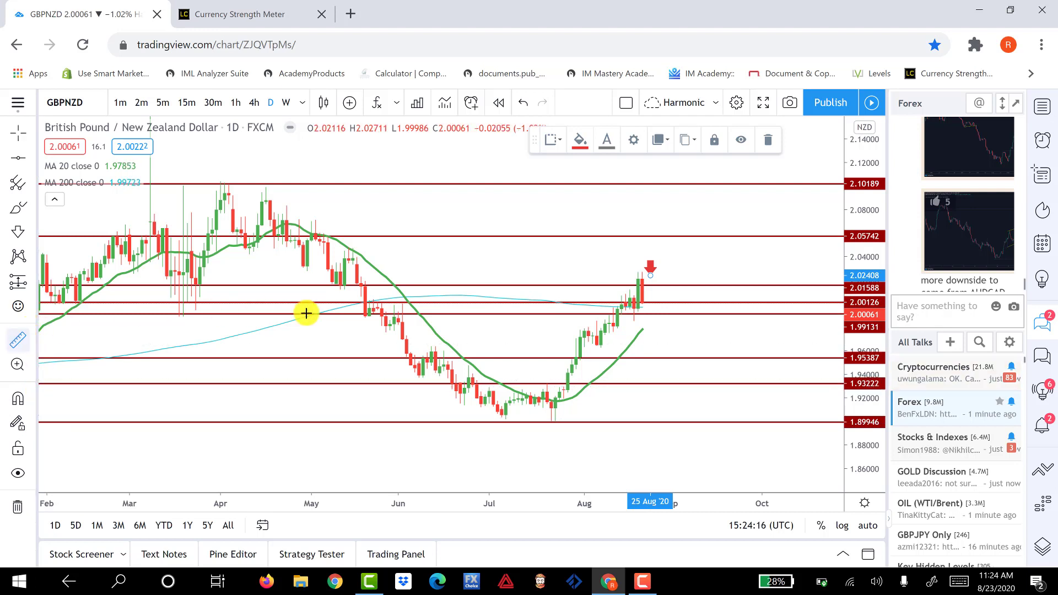
{"action": "left_click", "coordinate": [670, 302]}
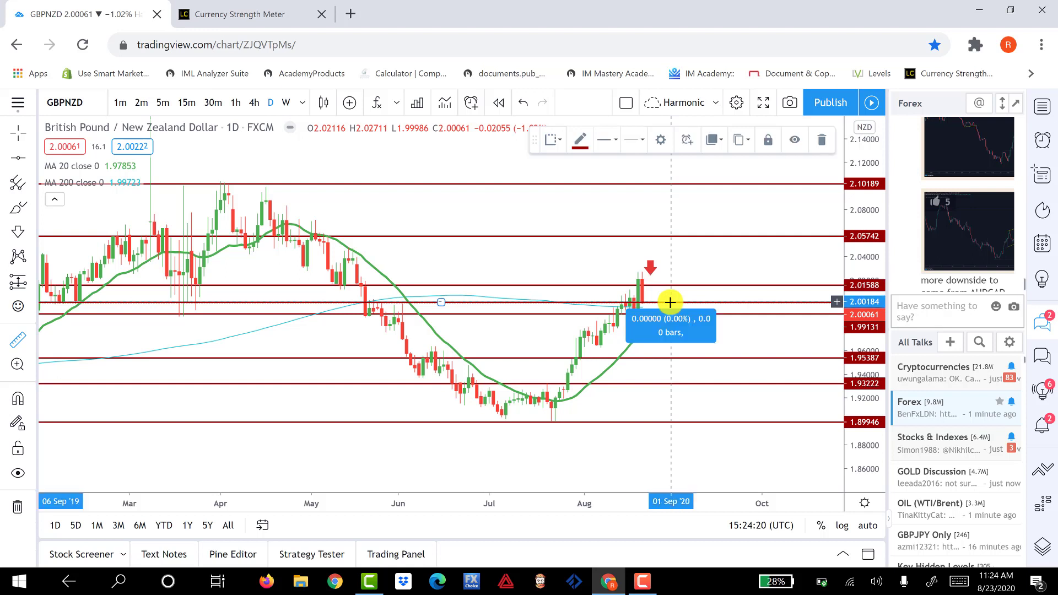
{"action": "left_click_drag", "start_coordinate": [670, 302], "coordinate": [678, 263]}
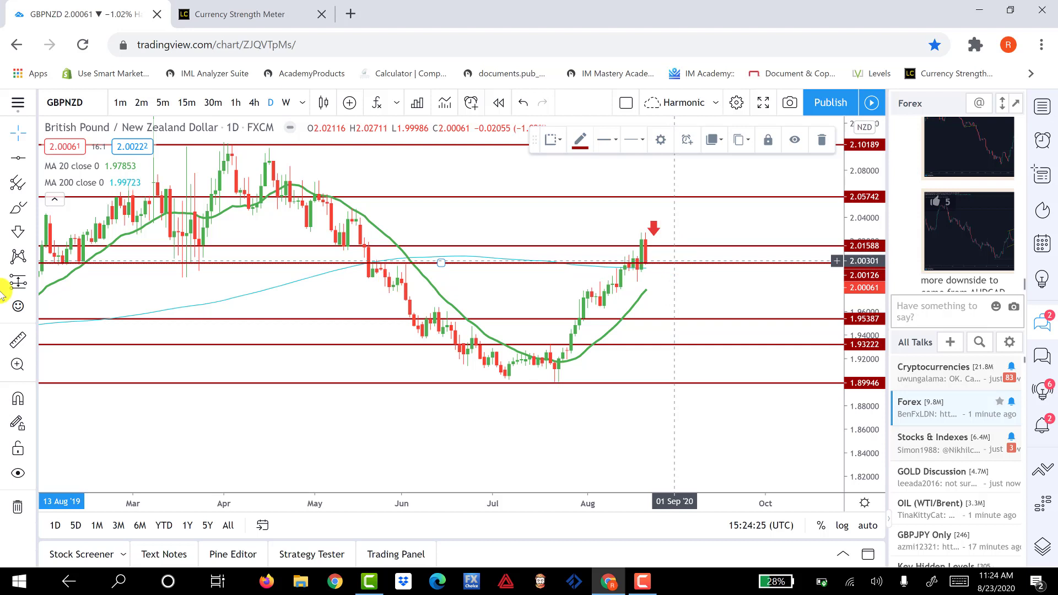
Step: Place a Short Position beyond the latest candle, starting 1 September 2020, with entry at about 2.0018
{"action": "left_click", "coordinate": [33, 283]}
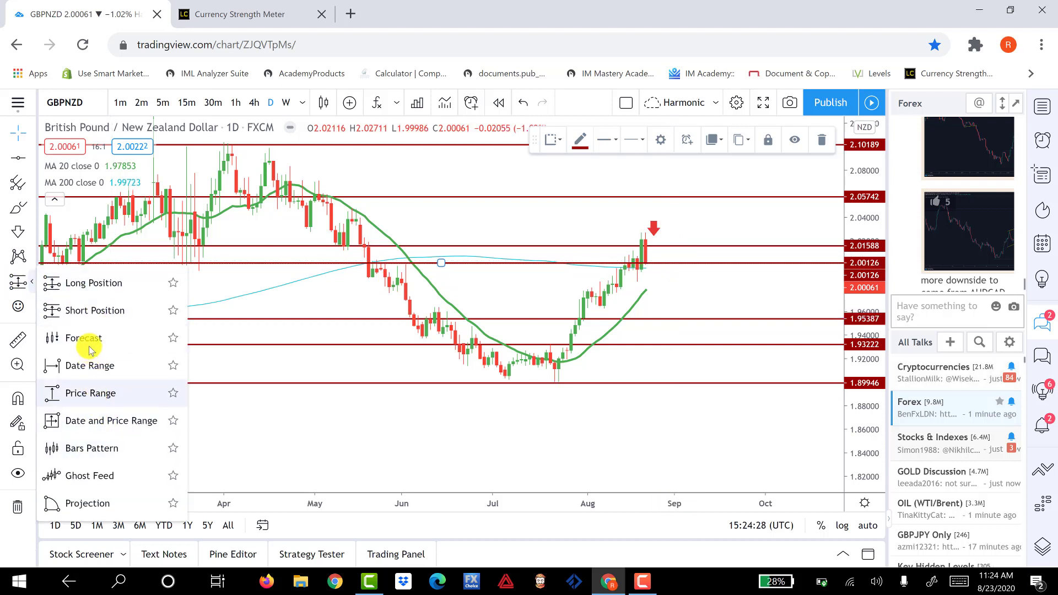
{"action": "left_click", "coordinate": [183, 293]}
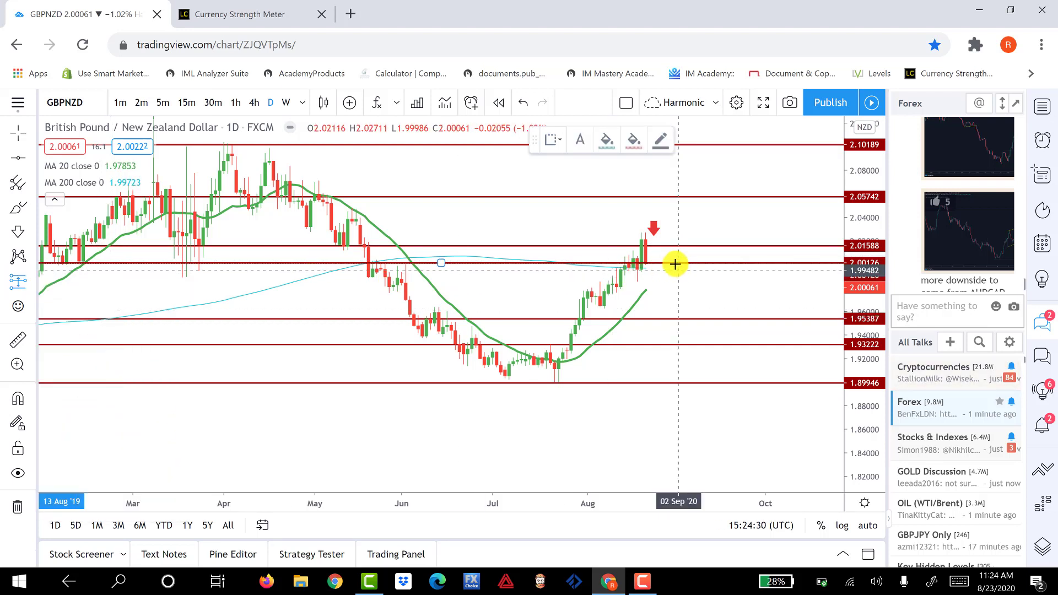
{"action": "left_click", "coordinate": [674, 264]}
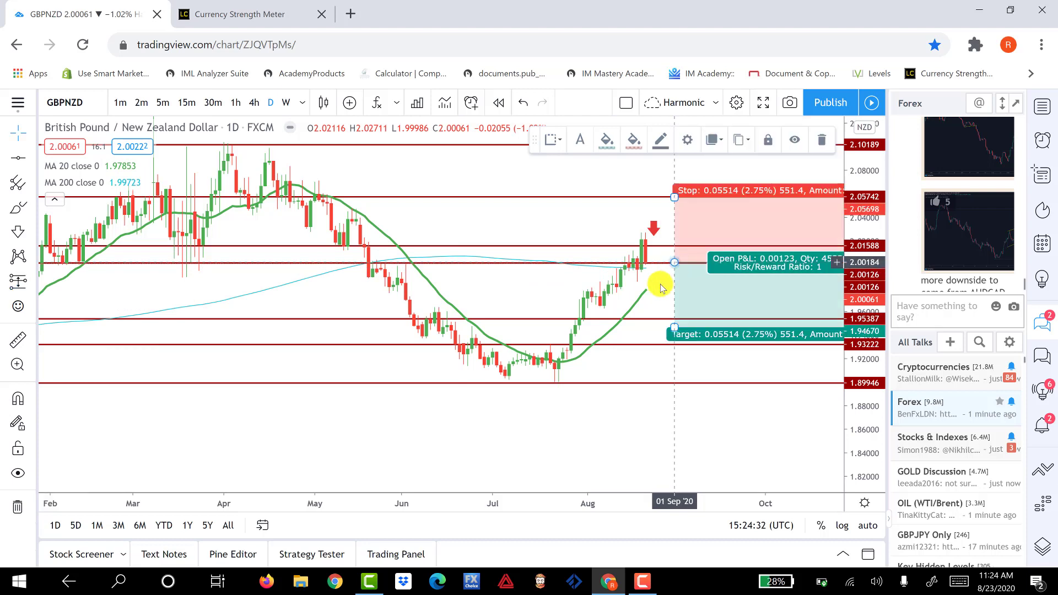
{"action": "left_click_drag", "start_coordinate": [655, 290], "coordinate": [584, 310]}
{"action": "left_click", "coordinate": [666, 307]}
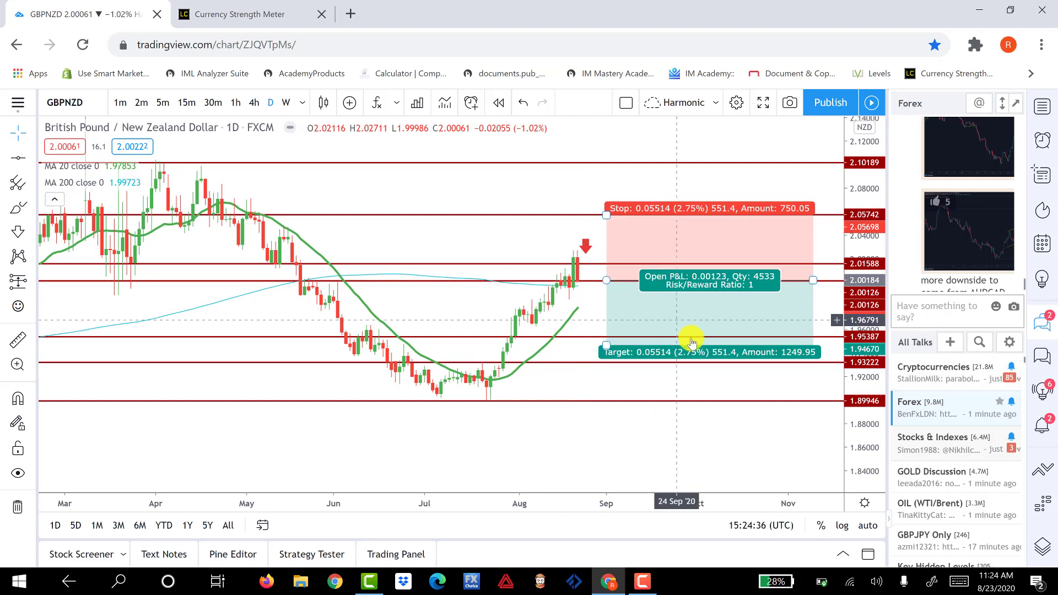
Step: Adjust the short position's target to about 1.9732 and its stop to about 2.0381
{"action": "left_click_drag", "start_coordinate": [607, 346], "coordinate": [602, 330]}
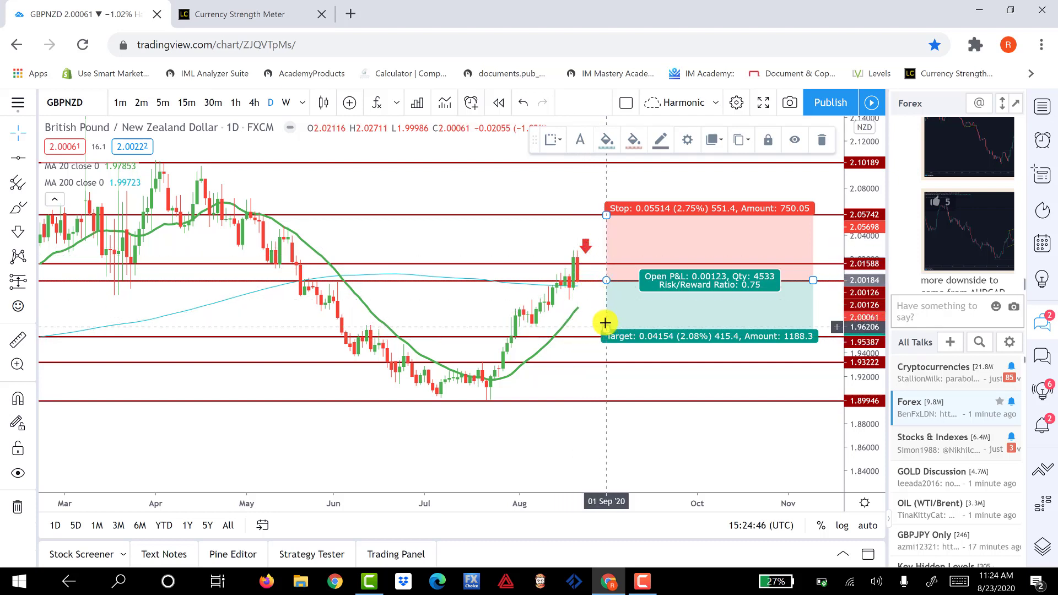
{"action": "left_click_drag", "start_coordinate": [605, 323], "coordinate": [604, 305]}
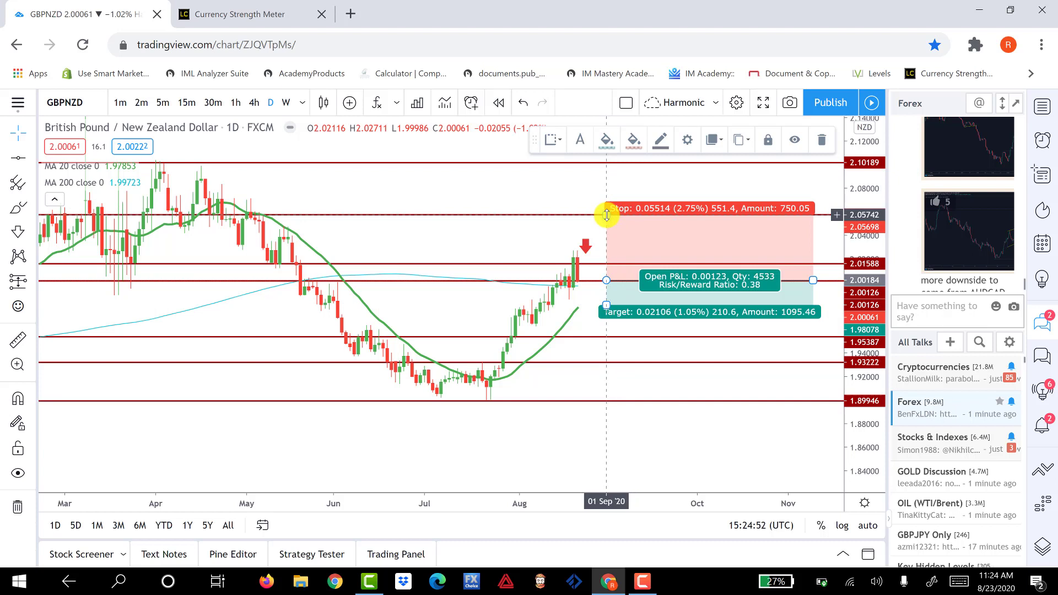
{"action": "left_click_drag", "start_coordinate": [607, 215], "coordinate": [607, 236]}
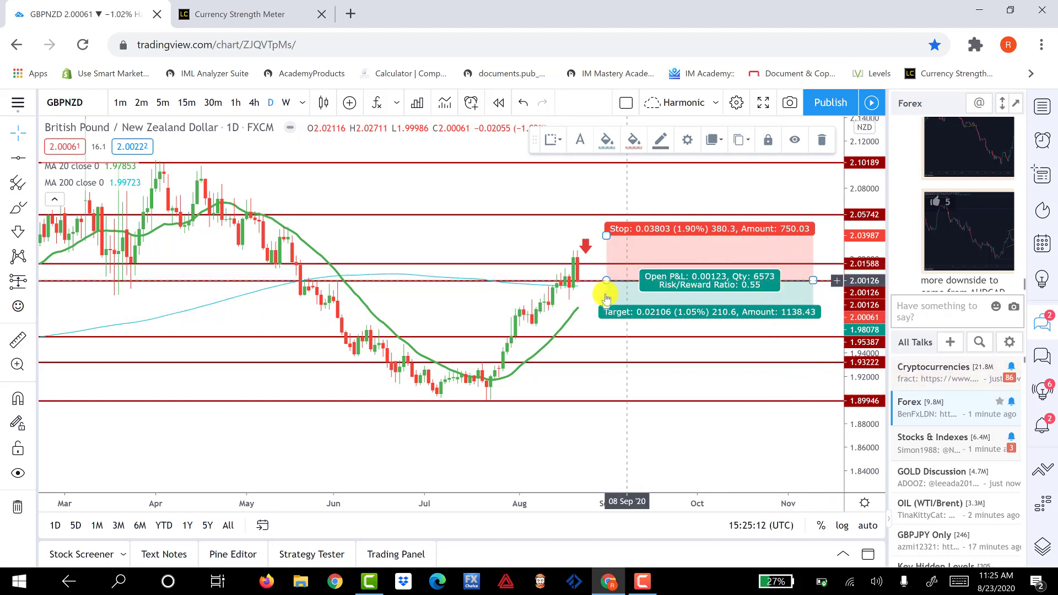
{"action": "mouse_move", "coordinate": [606, 235]}
{"action": "left_mouse_down"}
{"action": "mouse_move", "coordinate": [603, 209]}
{"action": "mouse_move", "coordinate": [602, 241]}
{"action": "left_mouse_up"}
{"action": "left_click_drag", "start_coordinate": [602, 241], "coordinate": [606, 238]}
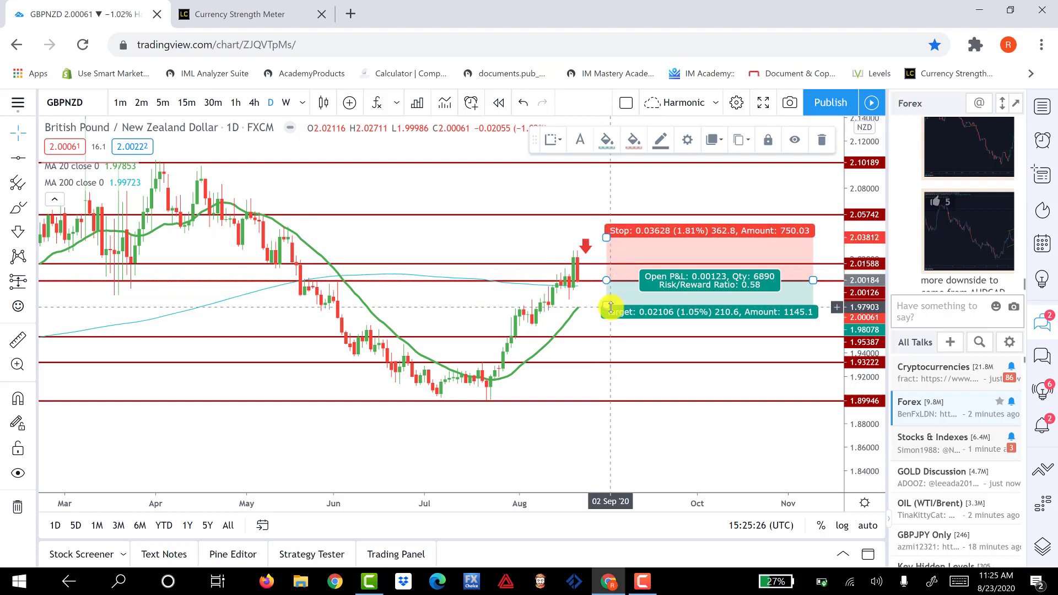
{"action": "left_click_drag", "start_coordinate": [607, 307], "coordinate": [611, 314]}
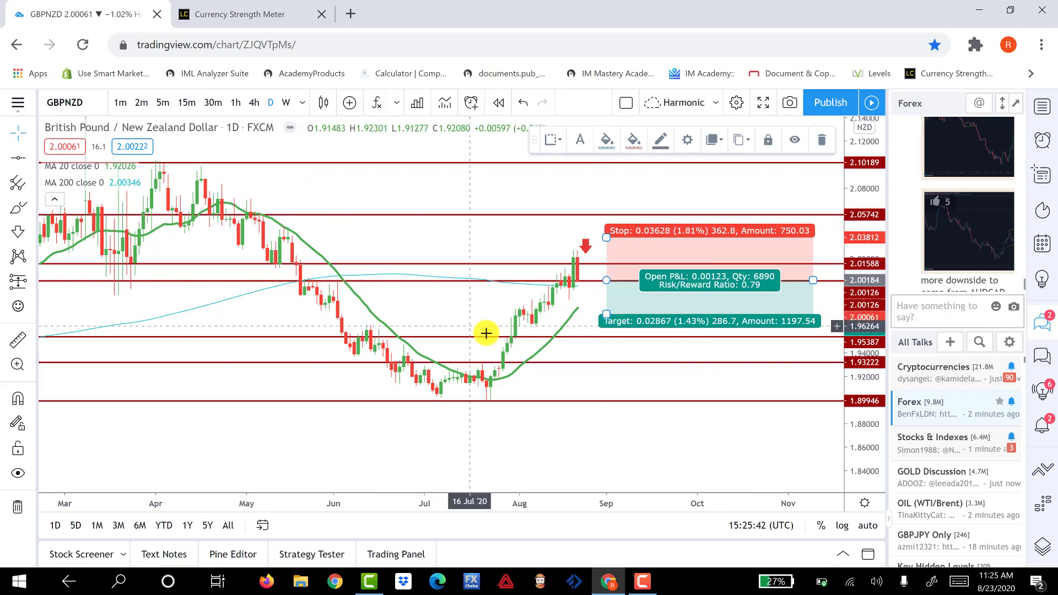
Step: Tighten the short position's stop to about 2.0188 and set its target to about 1.9749
{"action": "left_click_drag", "start_coordinate": [191, 314], "coordinate": [261, 368]}
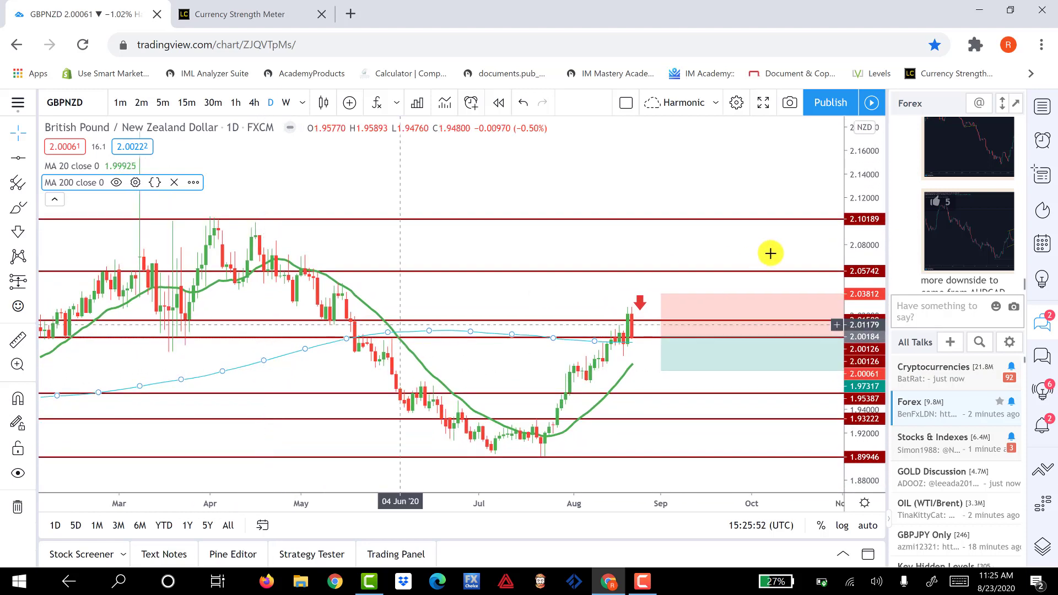
{"action": "left_click_drag", "start_coordinate": [662, 293], "coordinate": [665, 305]}
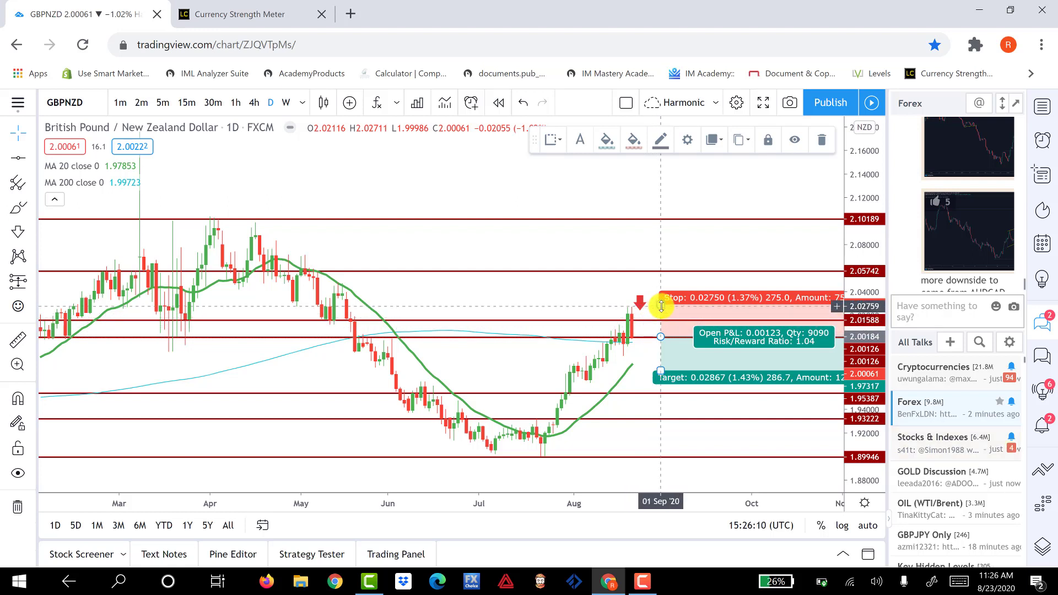
{"action": "left_click_drag", "start_coordinate": [659, 304], "coordinate": [664, 317]}
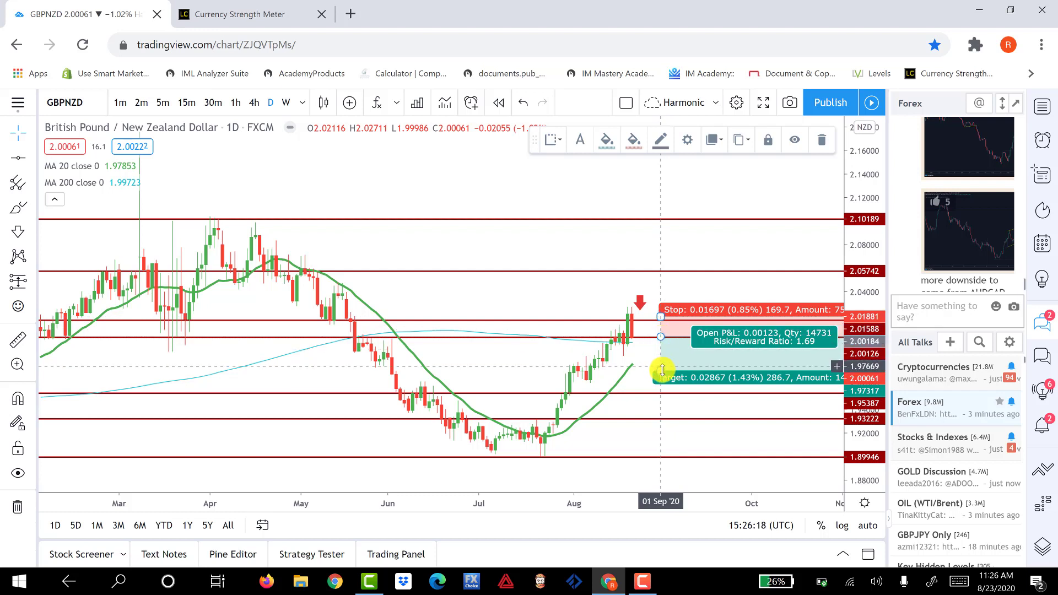
{"action": "left_click_drag", "start_coordinate": [661, 370], "coordinate": [661, 368]}
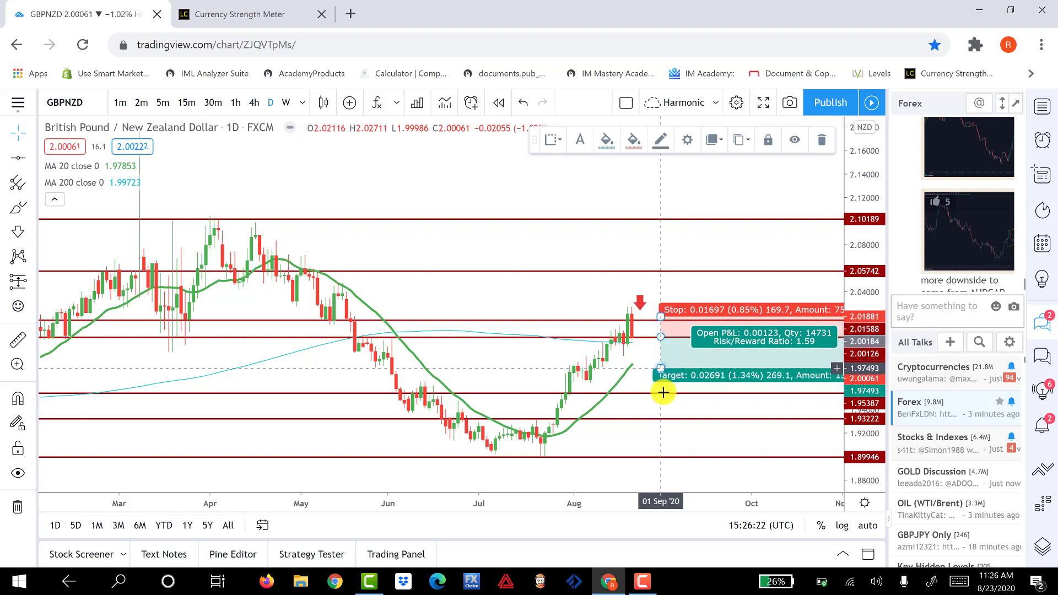
Step: Circle the latest August 2020 candles and the down arrow mark with a freehand blue brush stroke
{"action": "left_click_drag", "start_coordinate": [664, 414], "coordinate": [580, 413]}
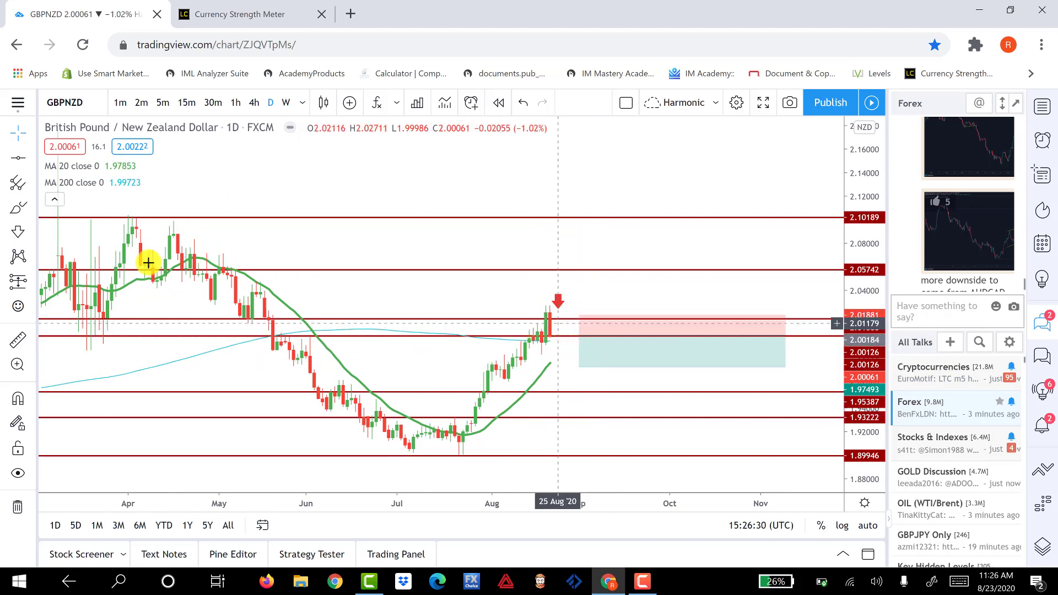
{"action": "left_click", "coordinate": [18, 208]}
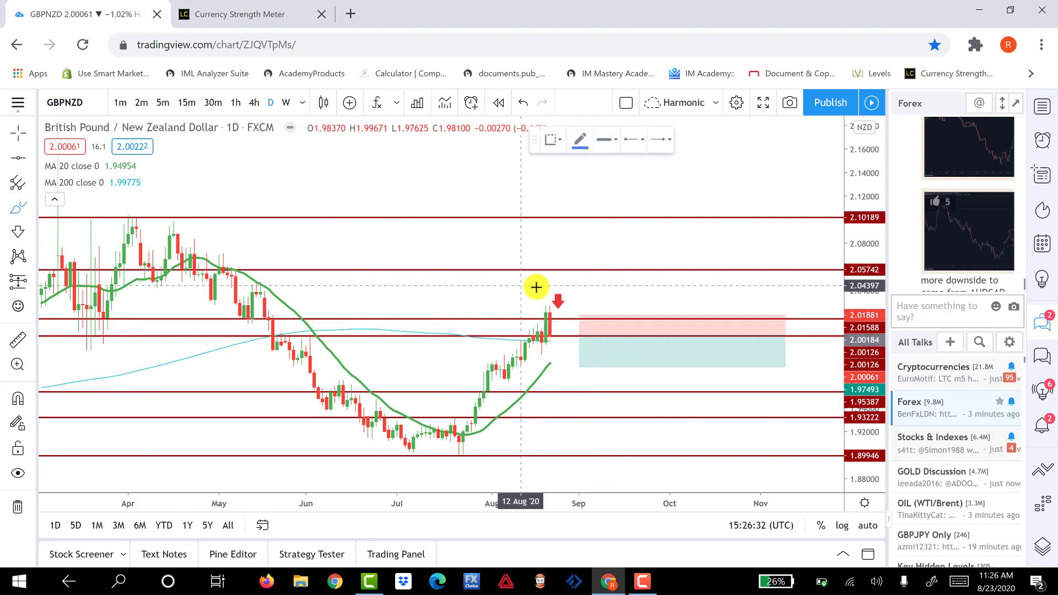
{"action": "mouse_move", "coordinate": [545, 298]}
{"action": "left_mouse_down"}
{"action": "mouse_move", "coordinate": [513, 309]}
{"action": "mouse_move", "coordinate": [569, 319]}
{"action": "mouse_move", "coordinate": [557, 286]}
{"action": "mouse_move", "coordinate": [539, 299]}
{"action": "left_mouse_up"}
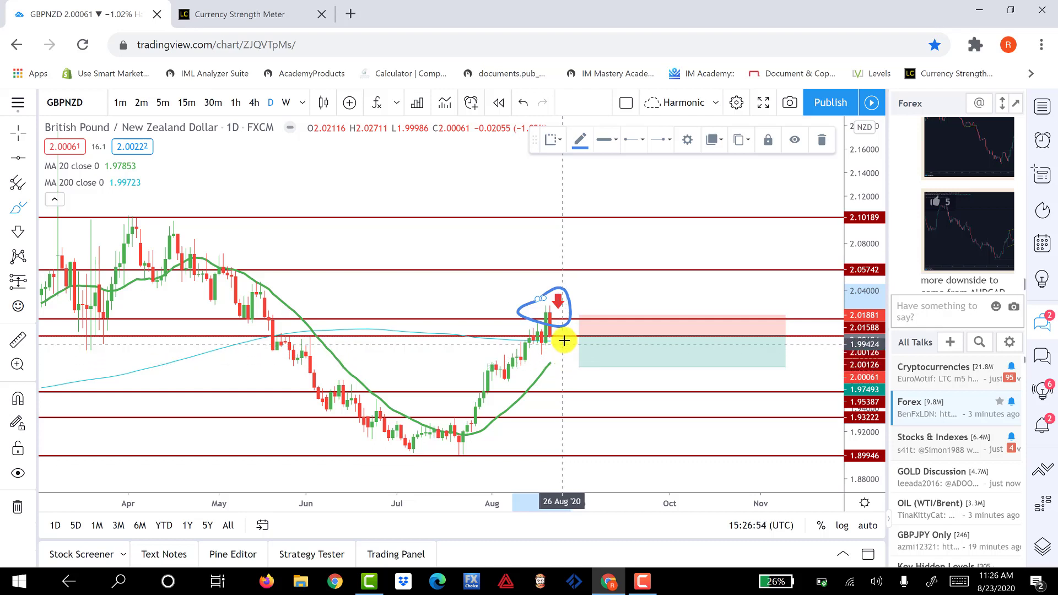
Step: Start a new idea publication titled "GBNZD" and set its investment strategy to Short
{"action": "left_click_drag", "start_coordinate": [562, 338], "coordinate": [564, 339]}
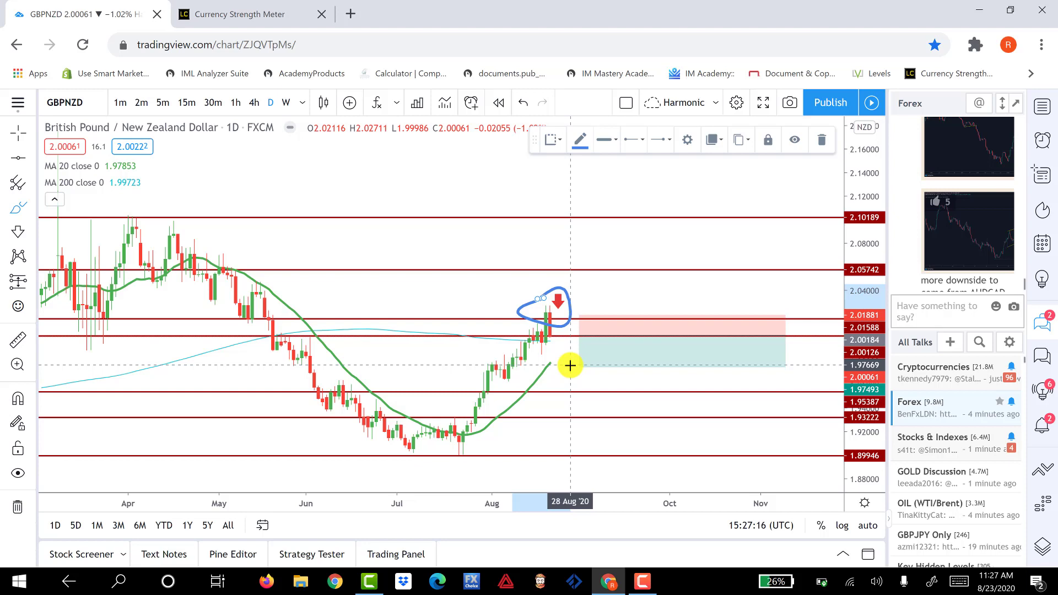
{"action": "left_click", "coordinate": [827, 105]}
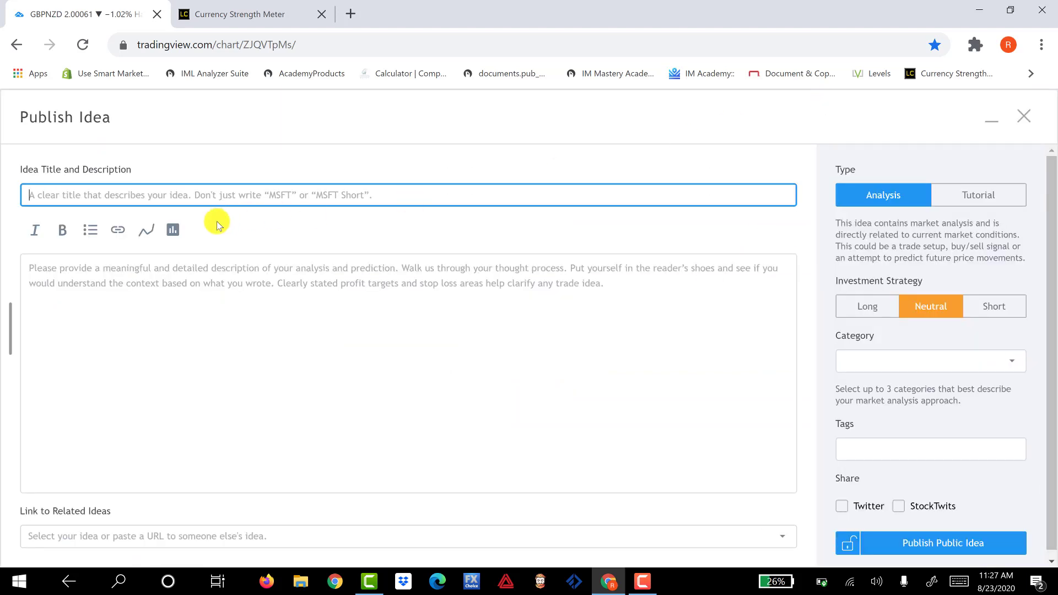
{"action": "type", "text": "GBNZD"}
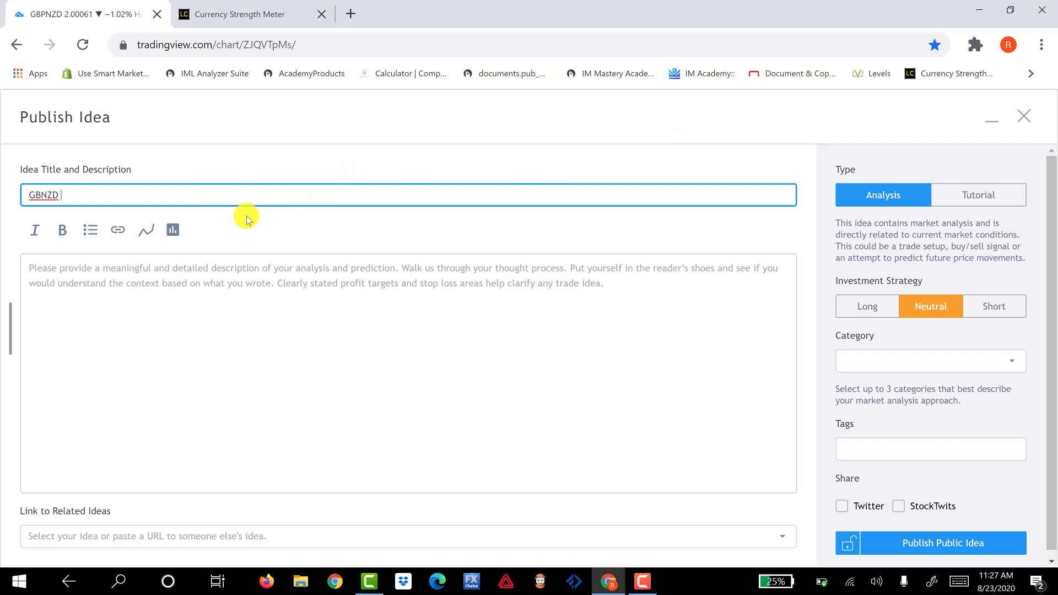
{"action": "left_click", "coordinate": [996, 304]}
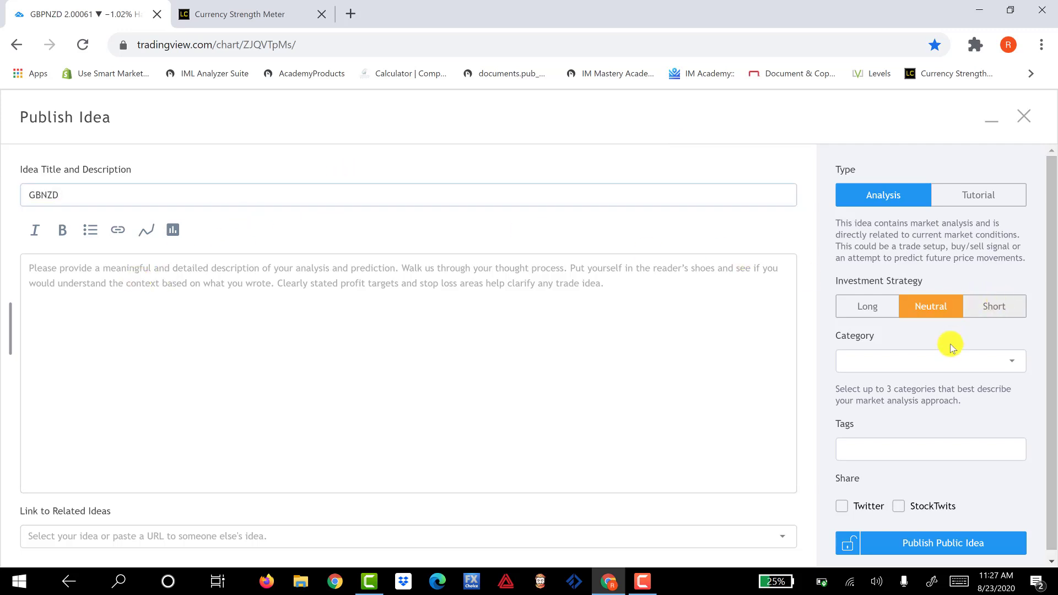
Step: Assign the categories Trend analysis, Chart patterns and Technical indicators to the idea
{"action": "left_click", "coordinate": [935, 367]}
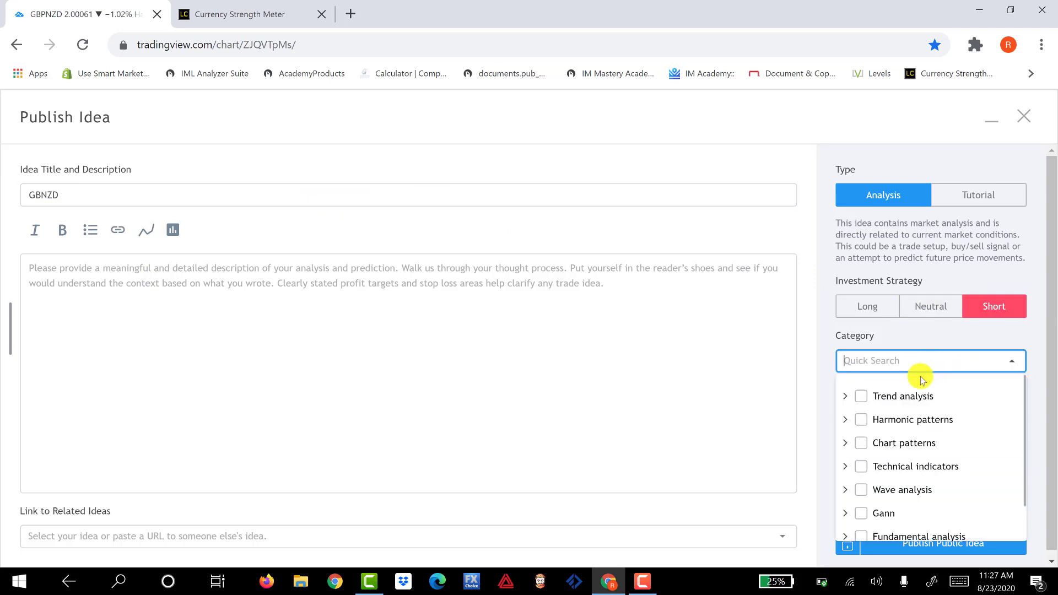
{"action": "left_click", "coordinate": [863, 400]}
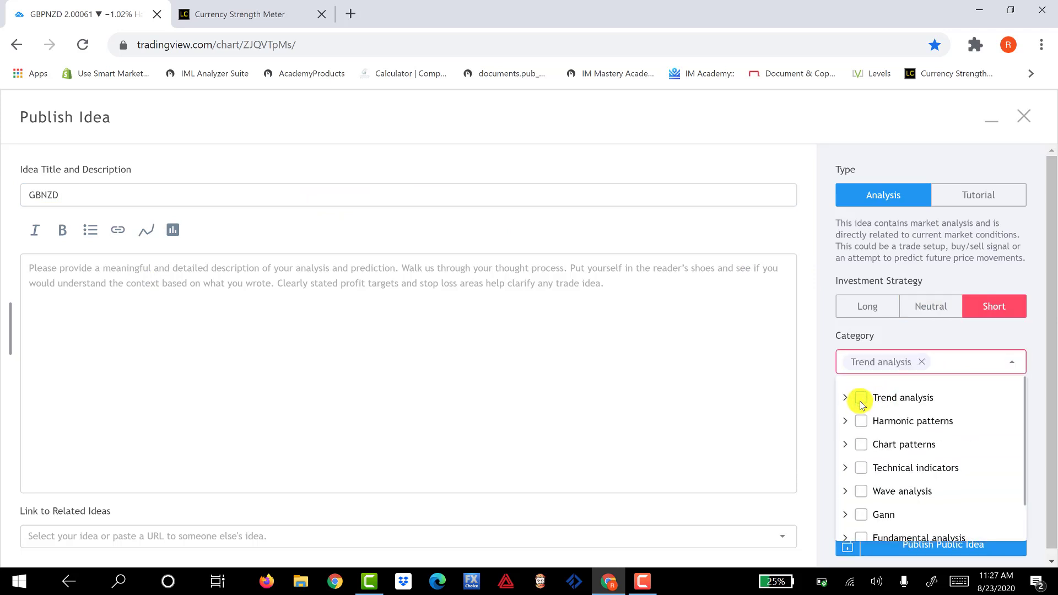
{"action": "left_click", "coordinate": [863, 448]}
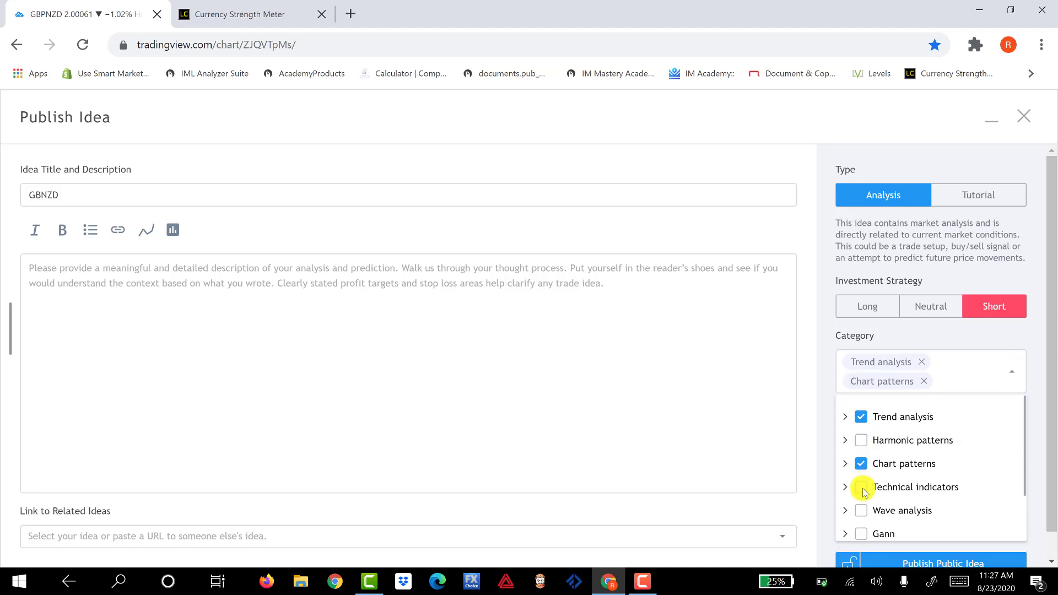
{"action": "left_click", "coordinate": [864, 491]}
{"action": "left_click", "coordinate": [965, 263]}
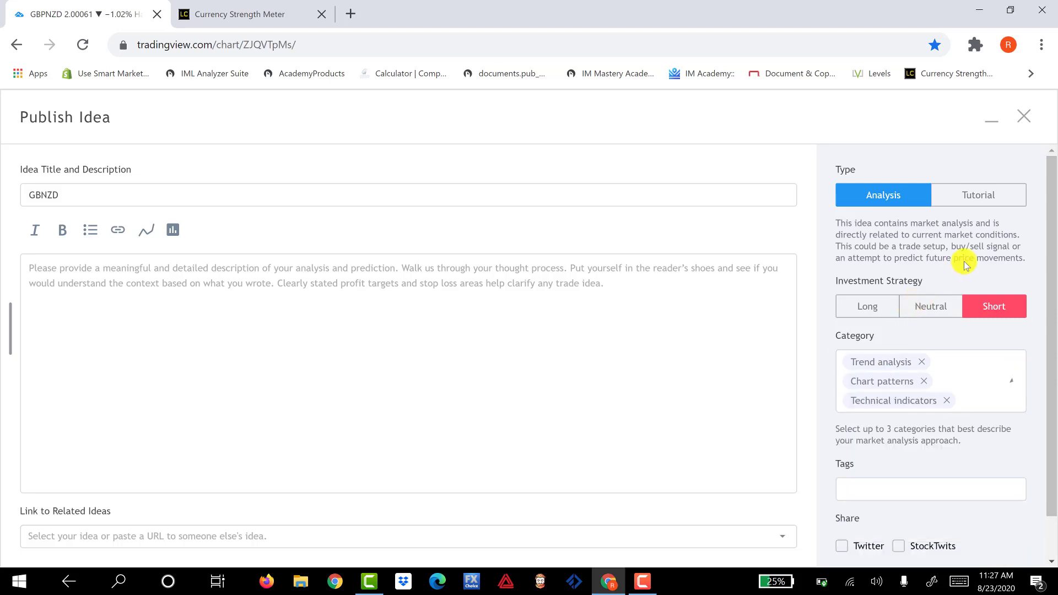
Step: Add the suggested tags gbpnzd and gbpnzdshort to the idea
{"action": "scroll", "coordinate": [964, 263], "scroll_direction": "down", "scroll_amount": 1}
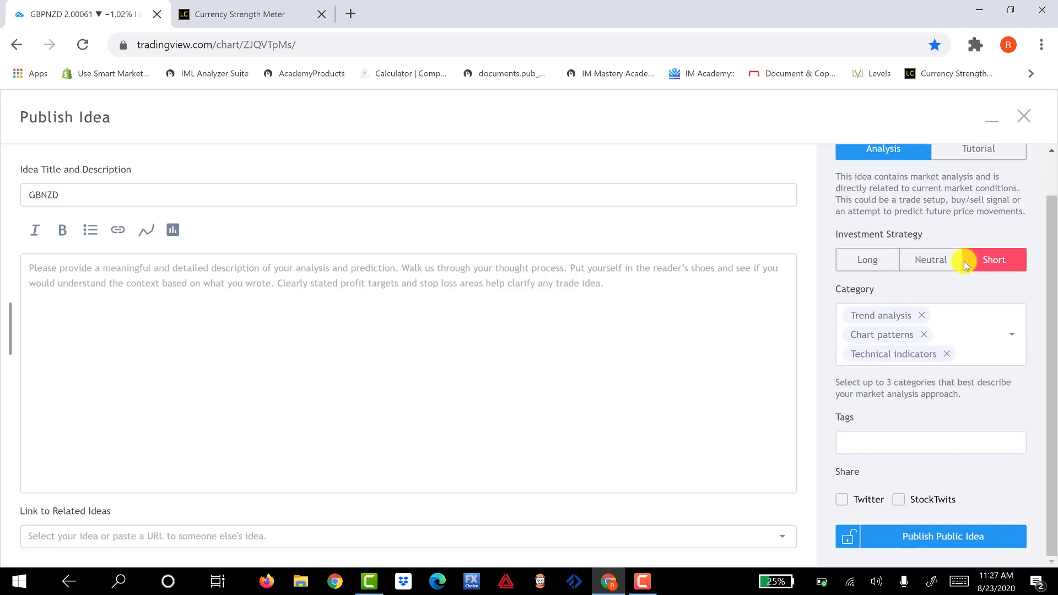
{"action": "left_click", "coordinate": [863, 447]}
{"action": "type", "text": "gbpnzd"}
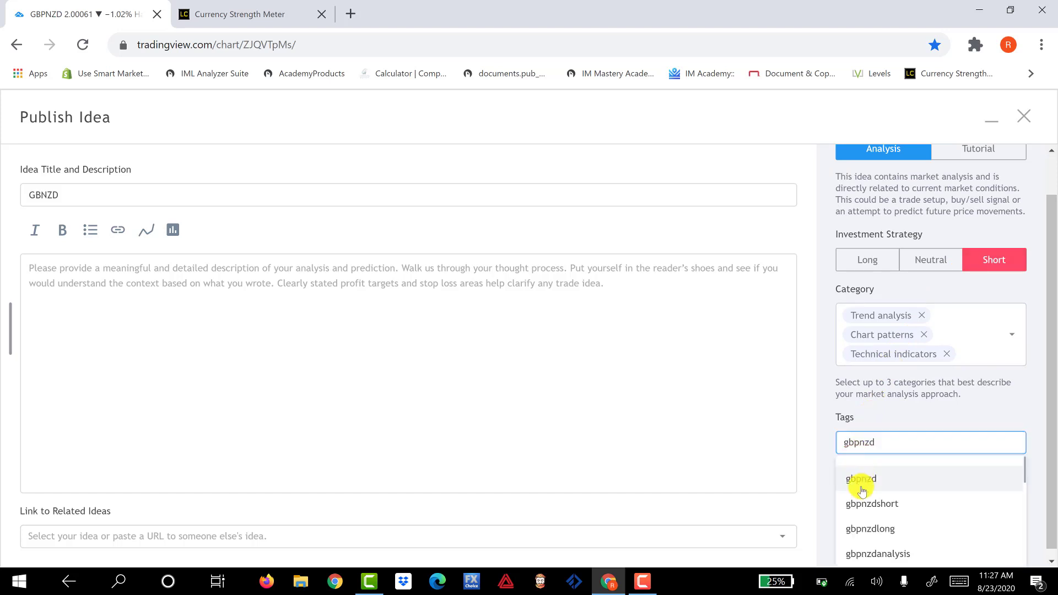
{"action": "left_click", "coordinate": [858, 480]}
{"action": "left_click", "coordinate": [920, 452]}
{"action": "type", "text": "gb"}
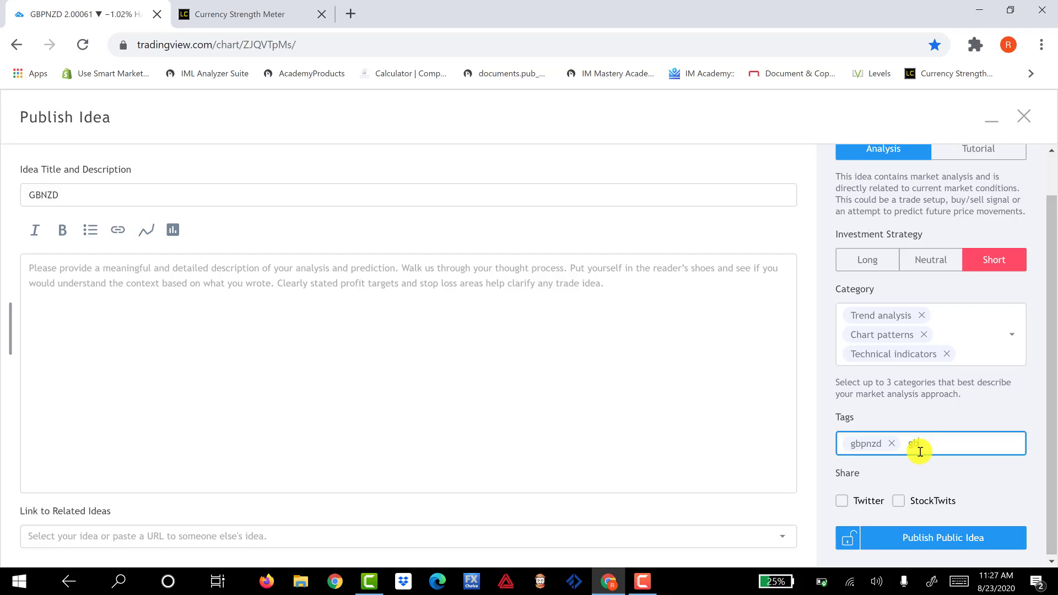
{"action": "type", "text": "pnzd"}
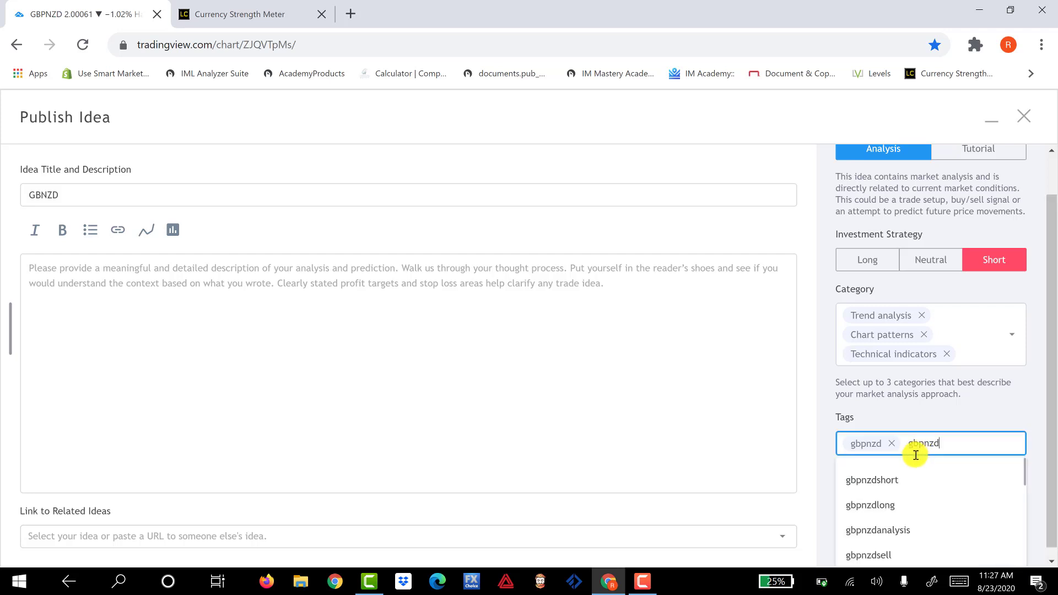
{"action": "left_click", "coordinate": [881, 481]}
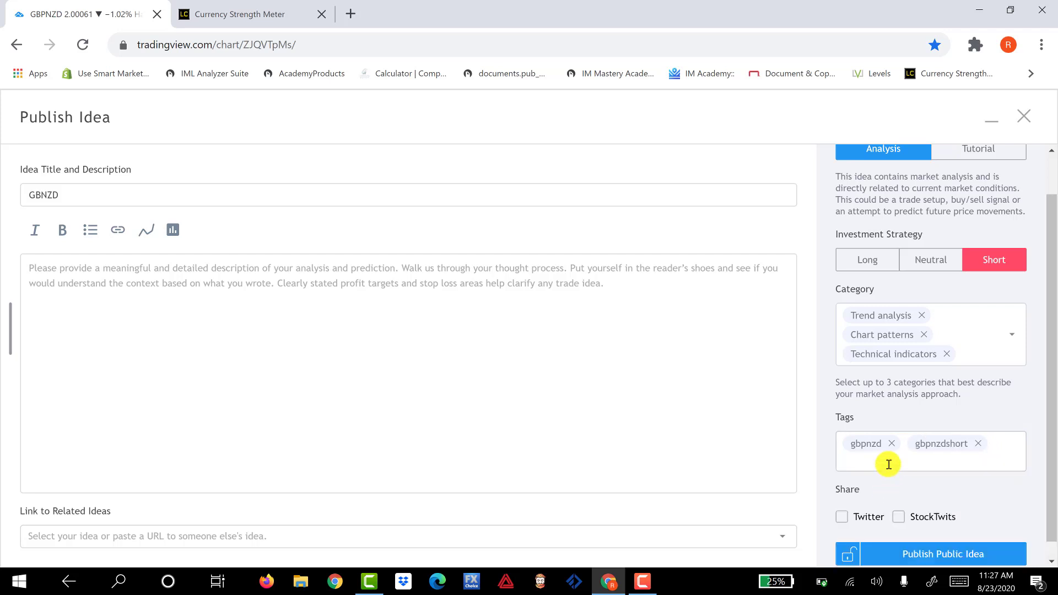
Step: Add the suggested tags gbpnzdanalysis and gbpnzdsell to the idea
{"action": "left_click", "coordinate": [888, 464]}
{"action": "type", "text": "gbpn"}
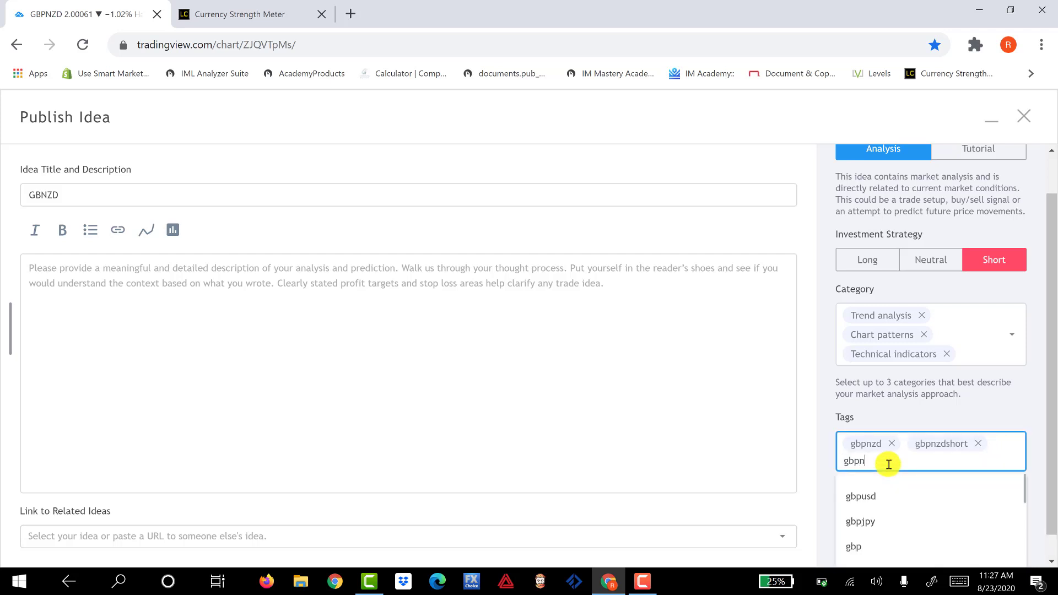
{"action": "type", "text": "zd"}
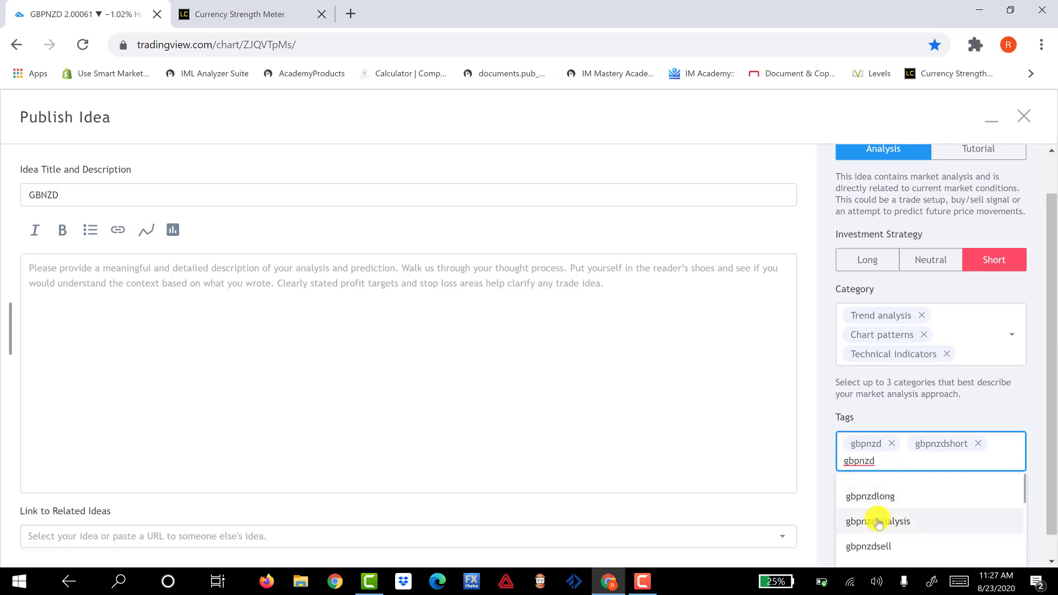
{"action": "left_click", "coordinate": [878, 522]}
{"action": "left_click", "coordinate": [955, 463]}
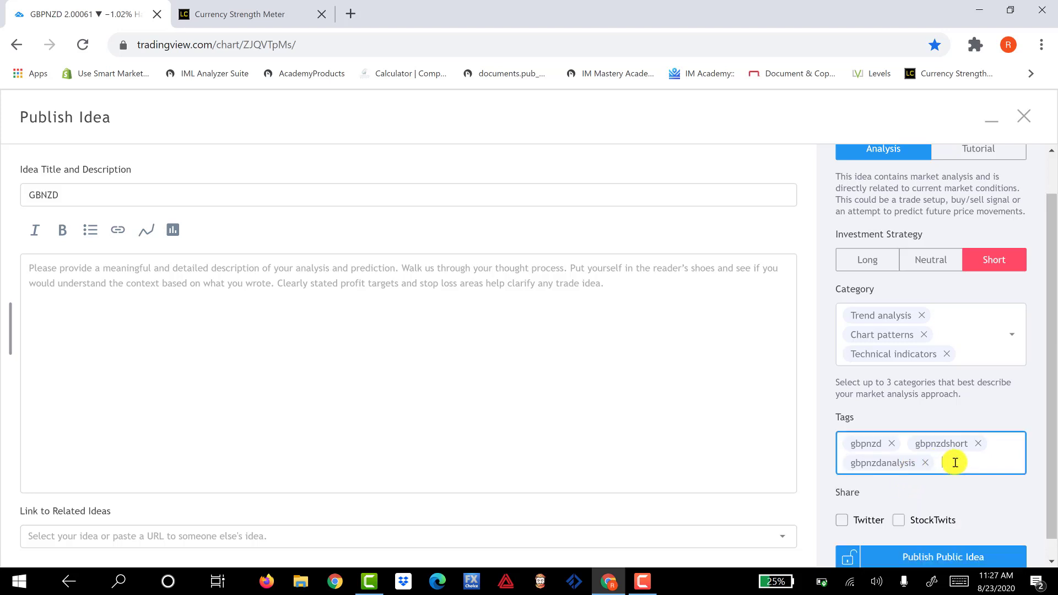
{"action": "type", "text": "gb"}
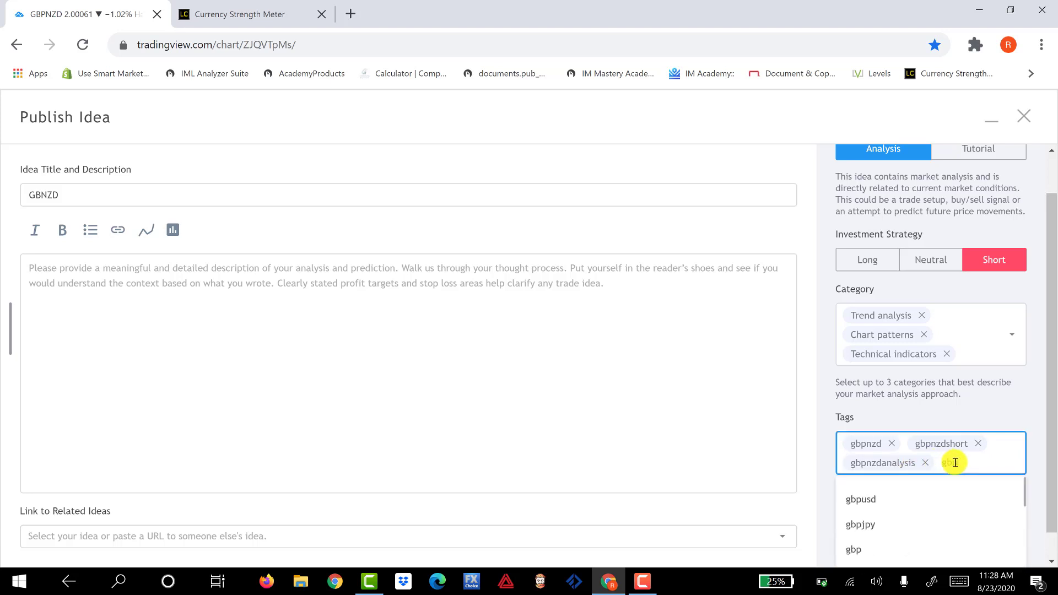
{"action": "type", "text": "pnzds"}
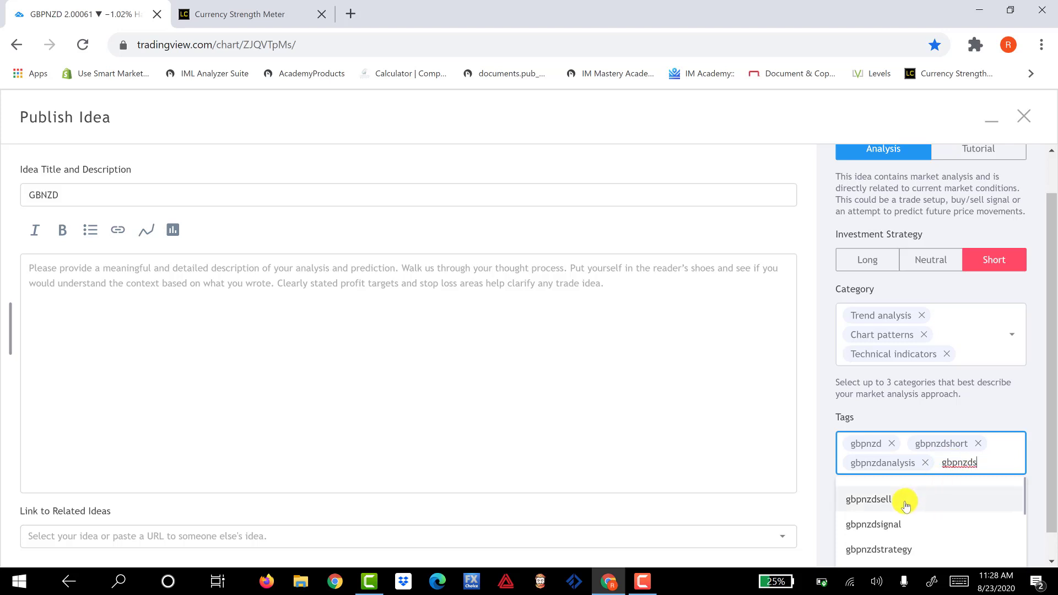
{"action": "left_click", "coordinate": [904, 498]}
Step: Add the suggested tag gbpnzdforecast as the idea's fifth tag
{"action": "left_click", "coordinate": [972, 478]}
{"action": "type", "text": "g"}
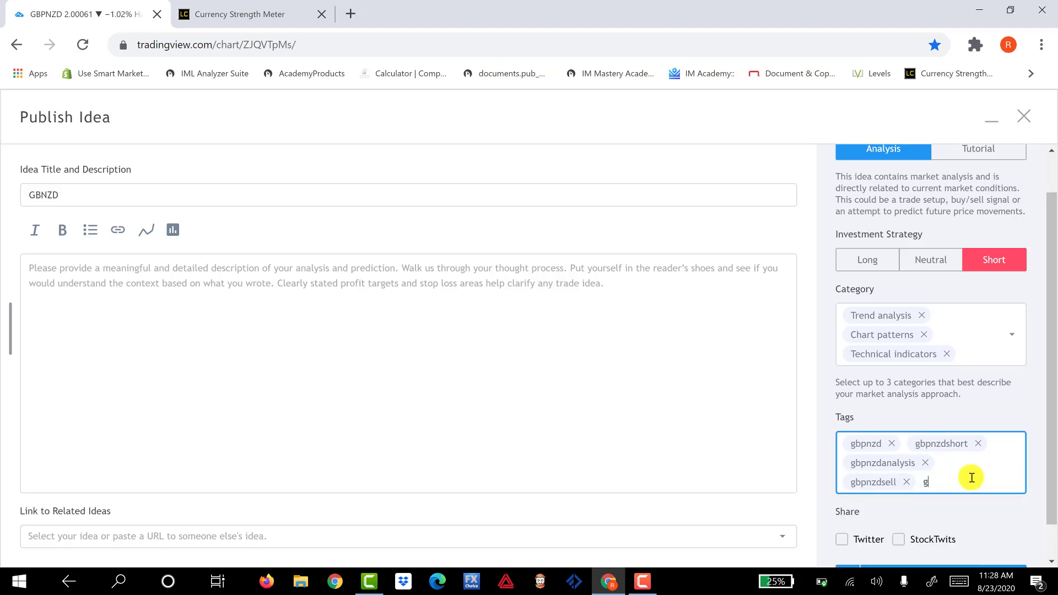
{"action": "type", "text": "bpnzd"}
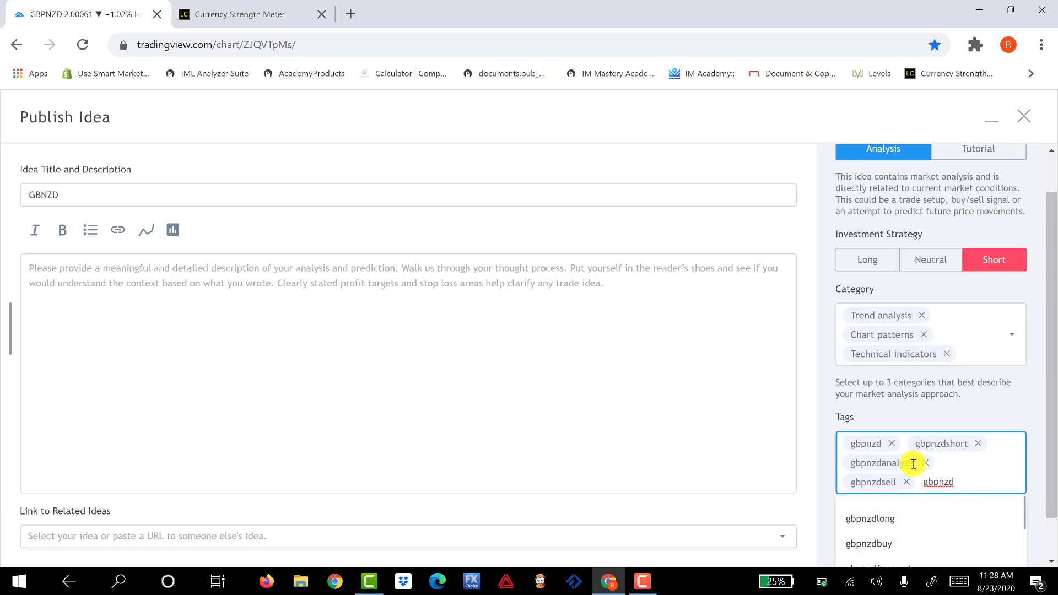
{"action": "scroll", "coordinate": [912, 463], "scroll_direction": "down", "scroll_amount": 1}
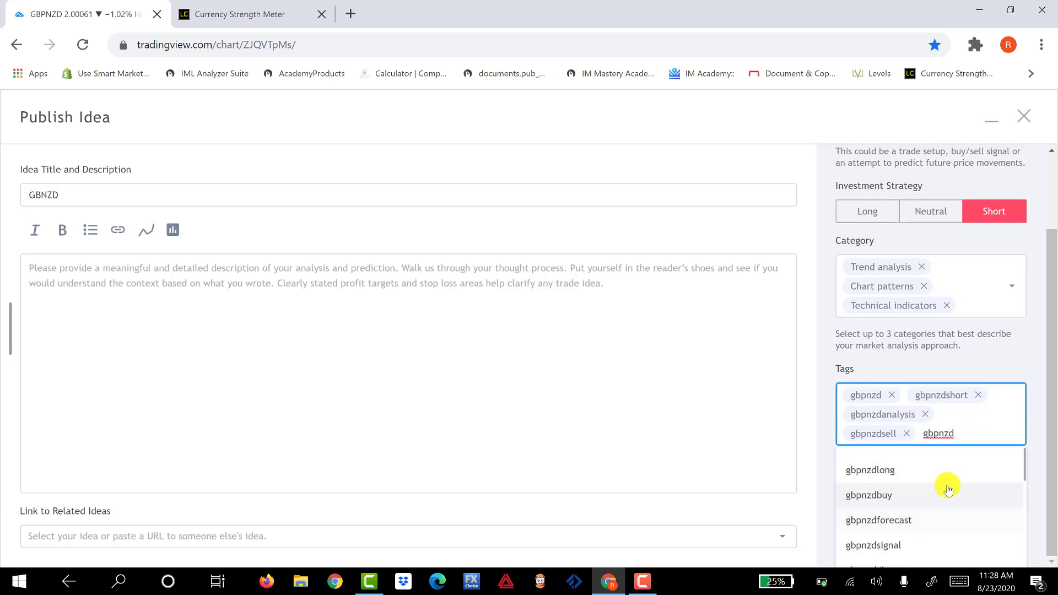
{"action": "left_click", "coordinate": [903, 518]}
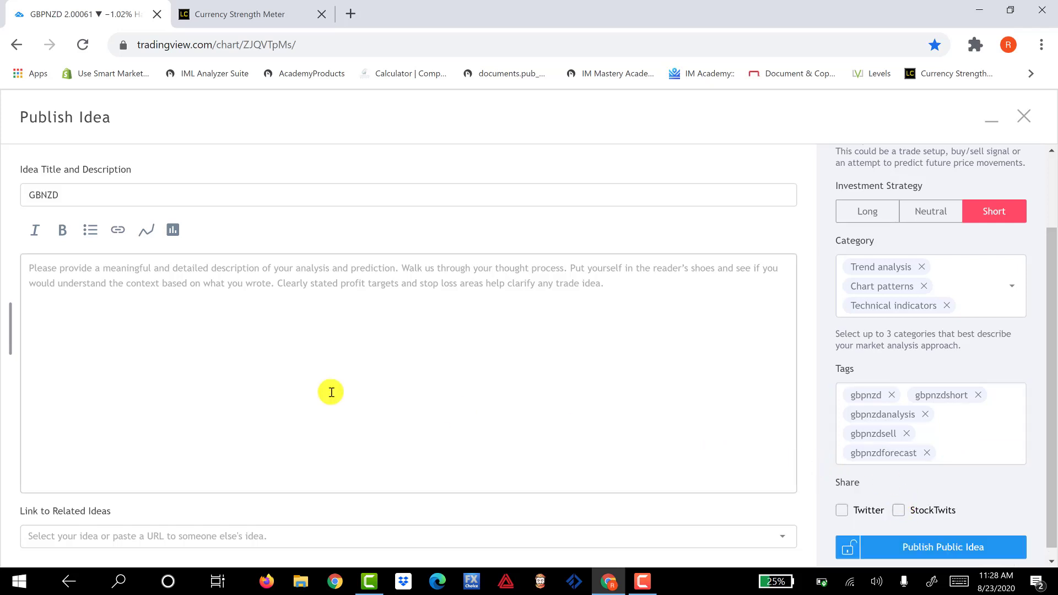
Step: Write the description "We Are Looking for a Sell, Based of the Gap of the Moving Average and The Support and Resistance."
{"action": "left_click", "coordinate": [143, 283]}
{"action": "type", "text": "W"}
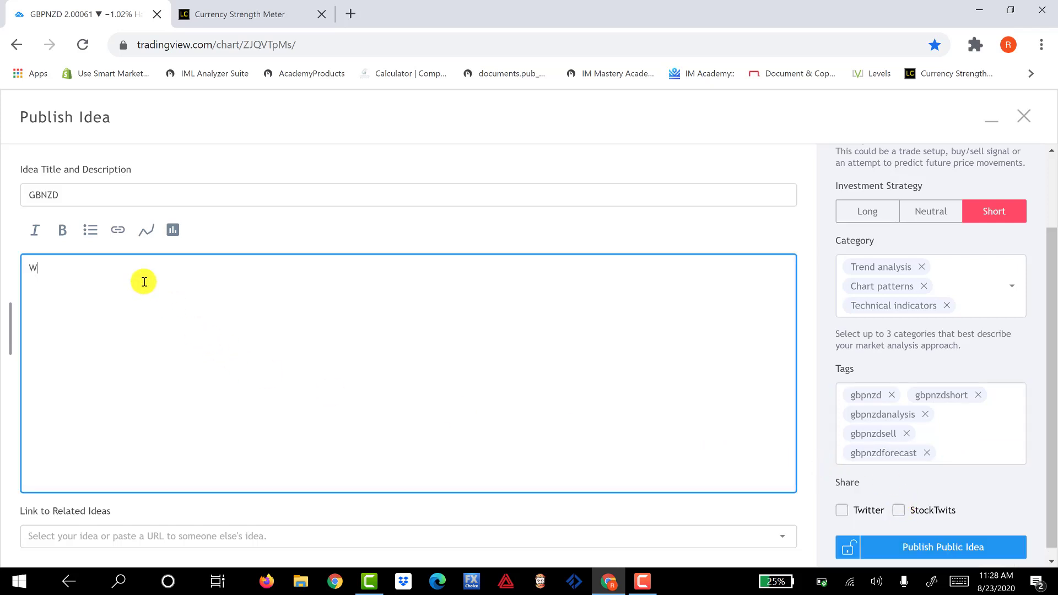
{"action": "type", "text": "e Are Looking"}
{"action": "type", "text": " for a Sell "}
{"action": "type", "text": "Ba"}
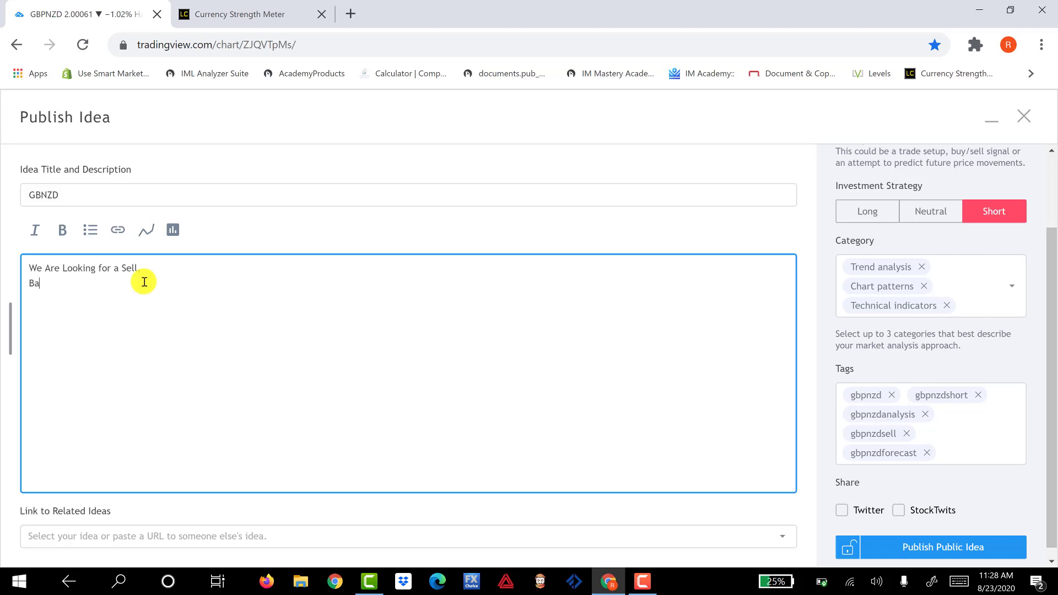
{"action": "type", "text": "sed of the Gap of the Moving Average and The"}
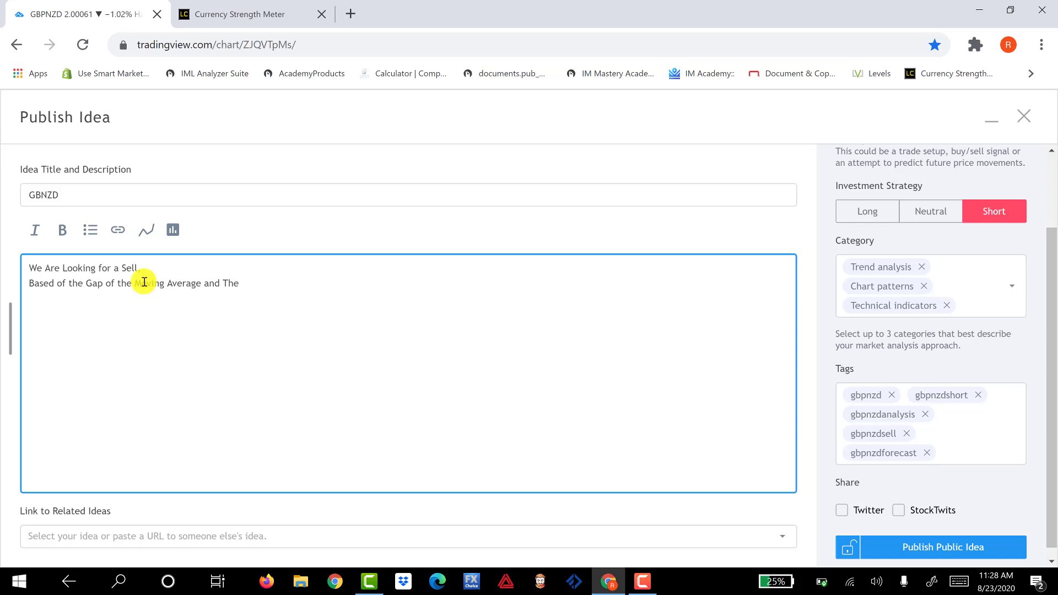
{"action": "type", "text": "Support and Resistance."}
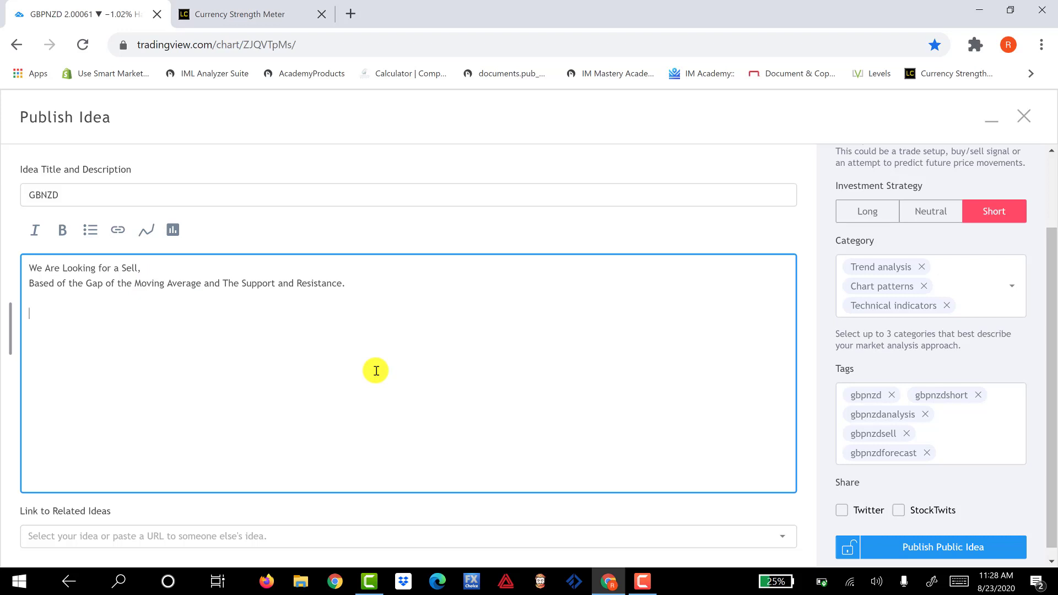
Step: Open the bookmarked IML Analyzer Suite in a new browser tab and load the GBPNZD chart
{"action": "left_click", "coordinate": [353, 14]}
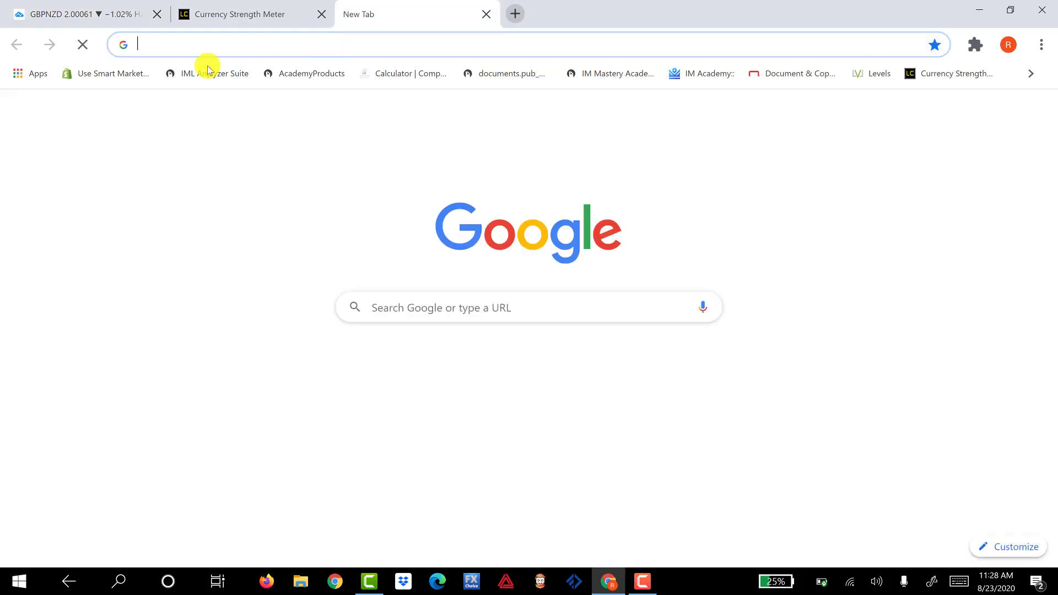
{"action": "left_click", "coordinate": [213, 73]}
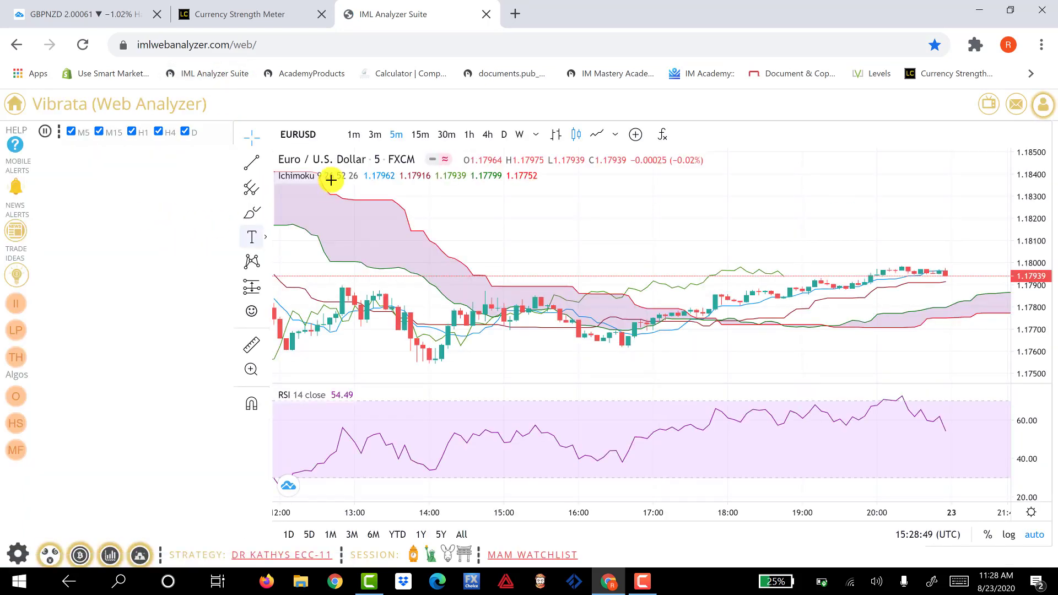
{"action": "left_click", "coordinate": [305, 140]}
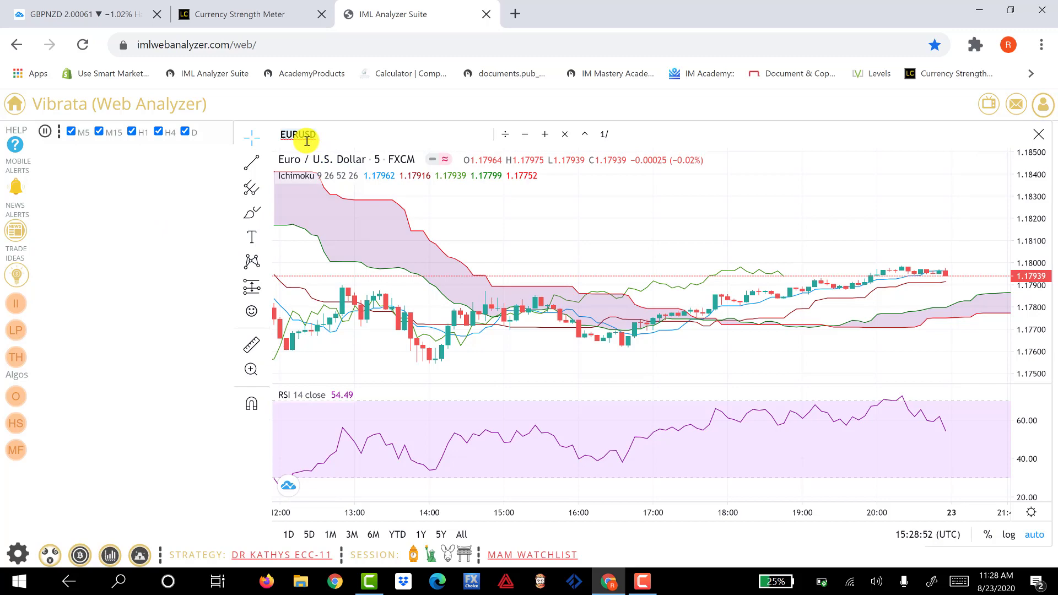
{"action": "type", "text": "GBP"}
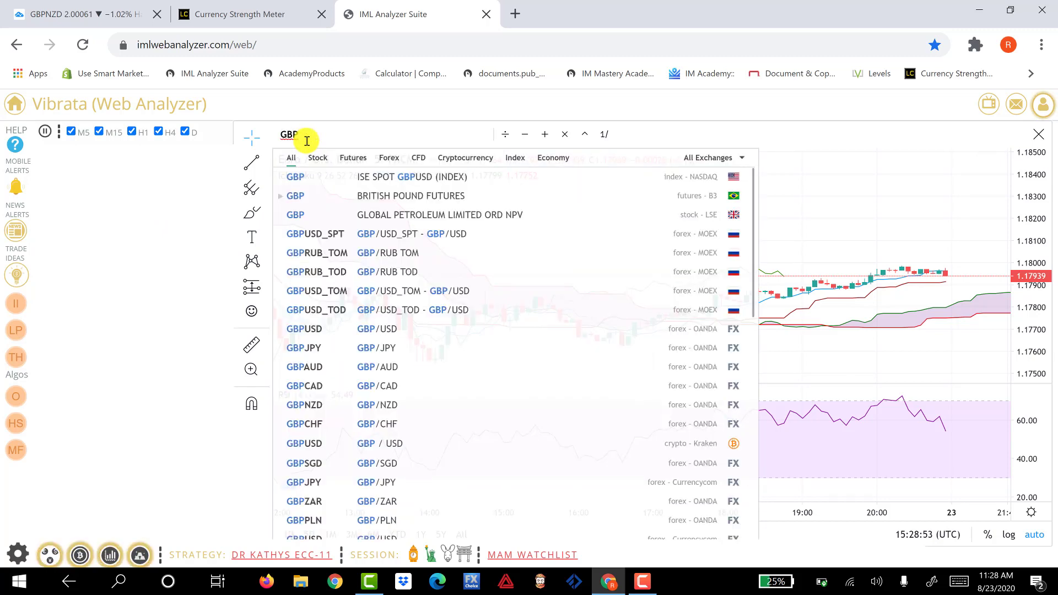
{"action": "type", "text": "NZD"}
{"action": "key", "text": "Return"}
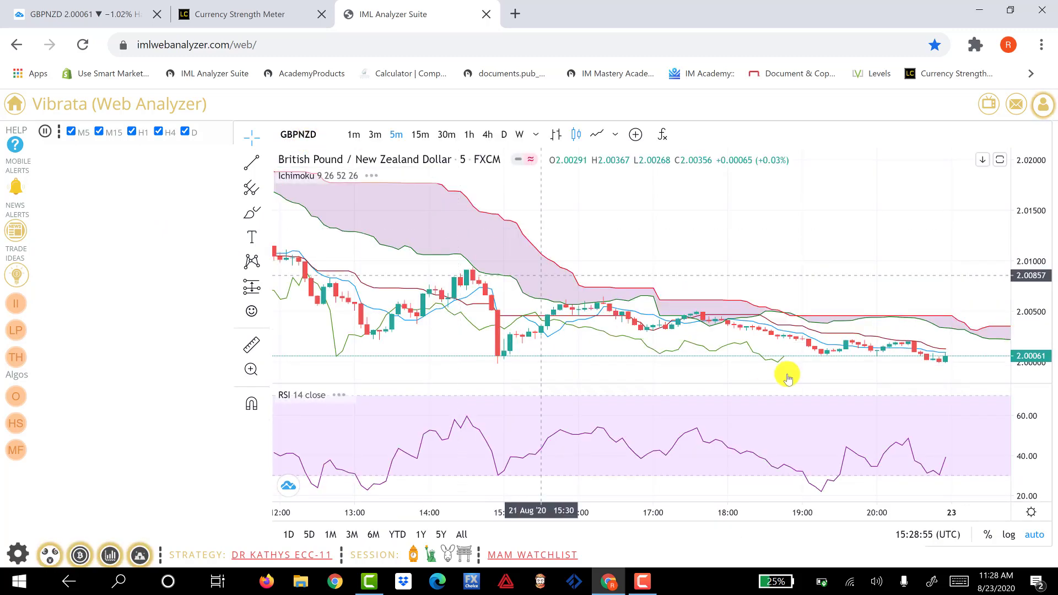
Step: Examine GBPNZD and its projected Ichimoku cloud on the daily and weekly timeframes, returning to the daily chart
{"action": "left_click", "coordinate": [504, 135]}
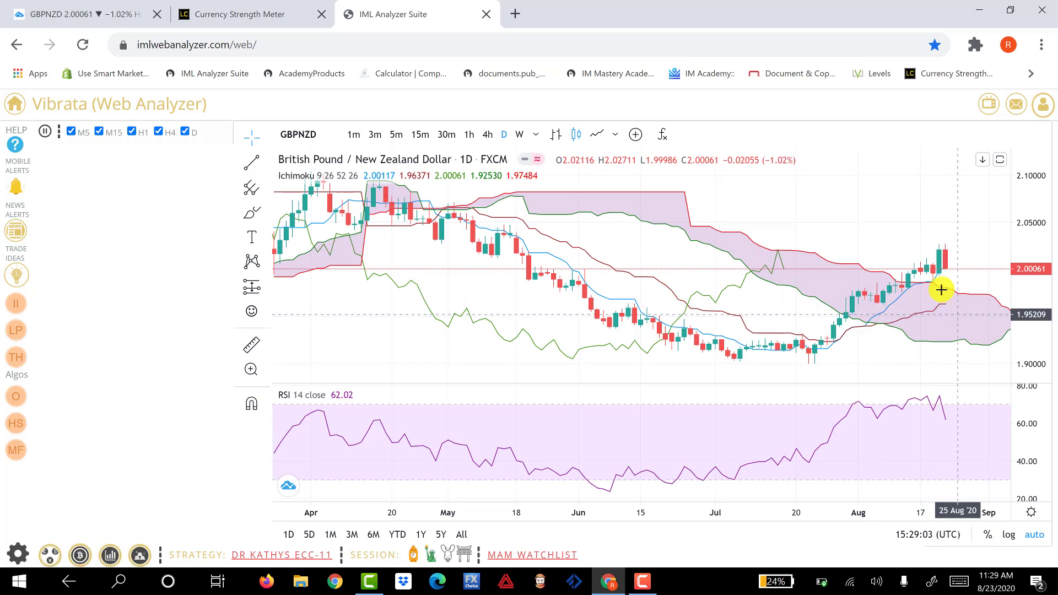
{"action": "left_click", "coordinate": [520, 135]}
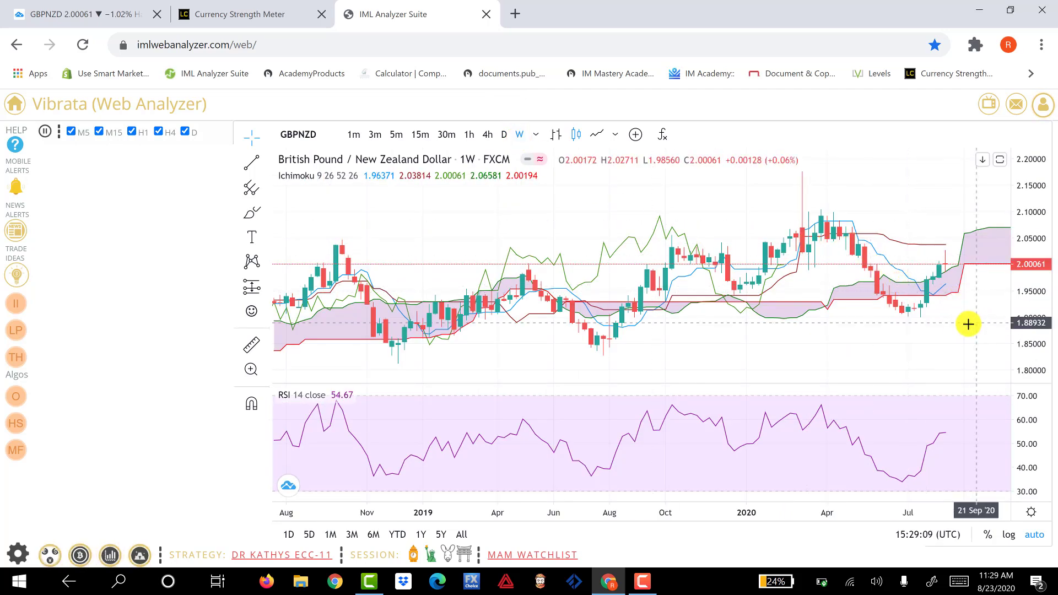
{"action": "left_click_drag", "start_coordinate": [968, 324], "coordinate": [852, 335]}
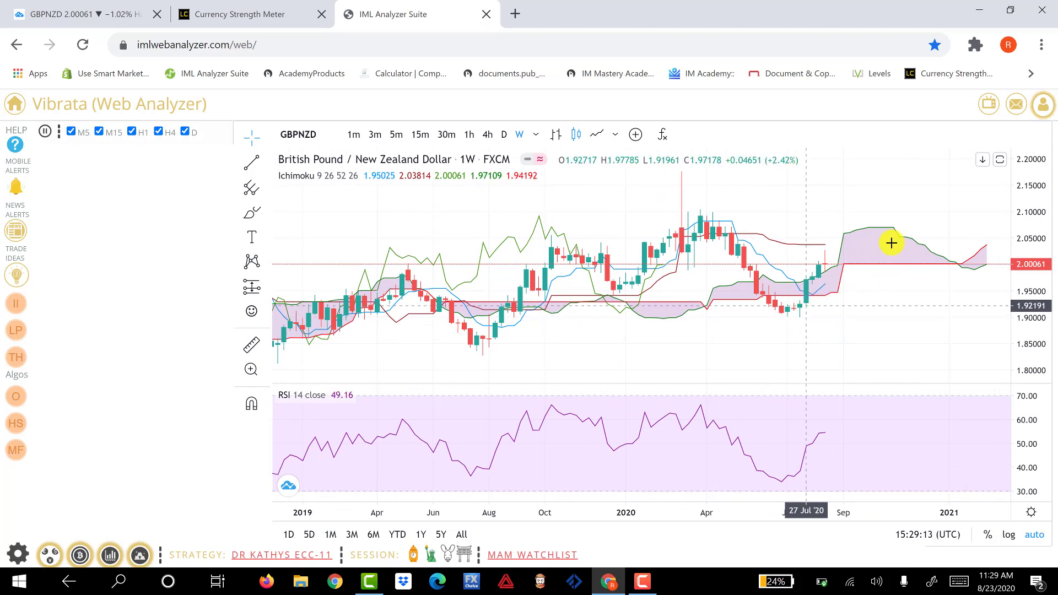
{"action": "left_click", "coordinate": [505, 136]}
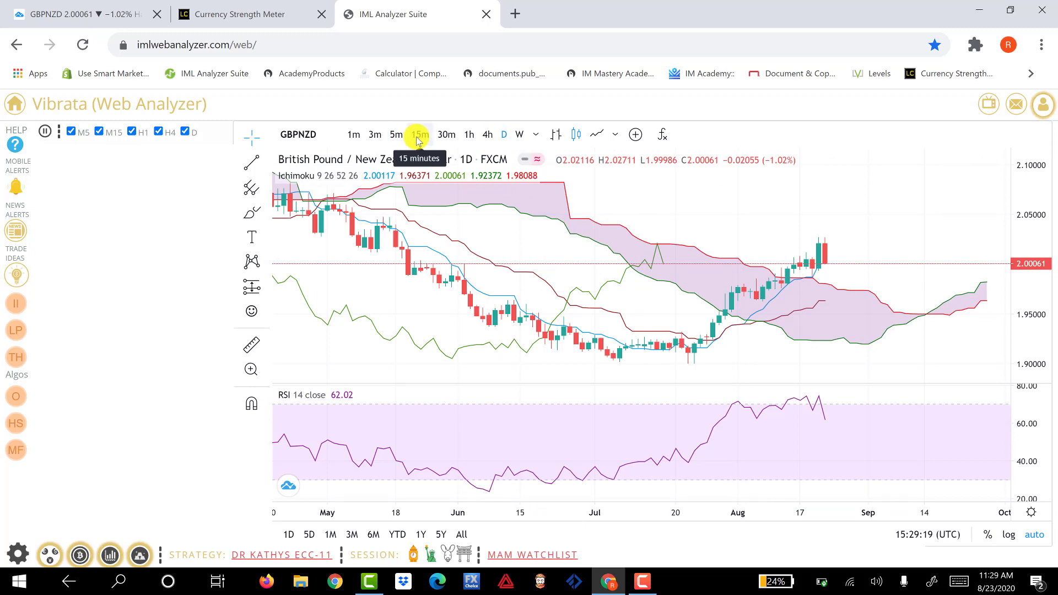
Step: Examine GBPNZD and its Ichimoku cloud through the intraday timeframes from 4 hours down to 5 minutes
{"action": "left_click", "coordinate": [457, 136]}
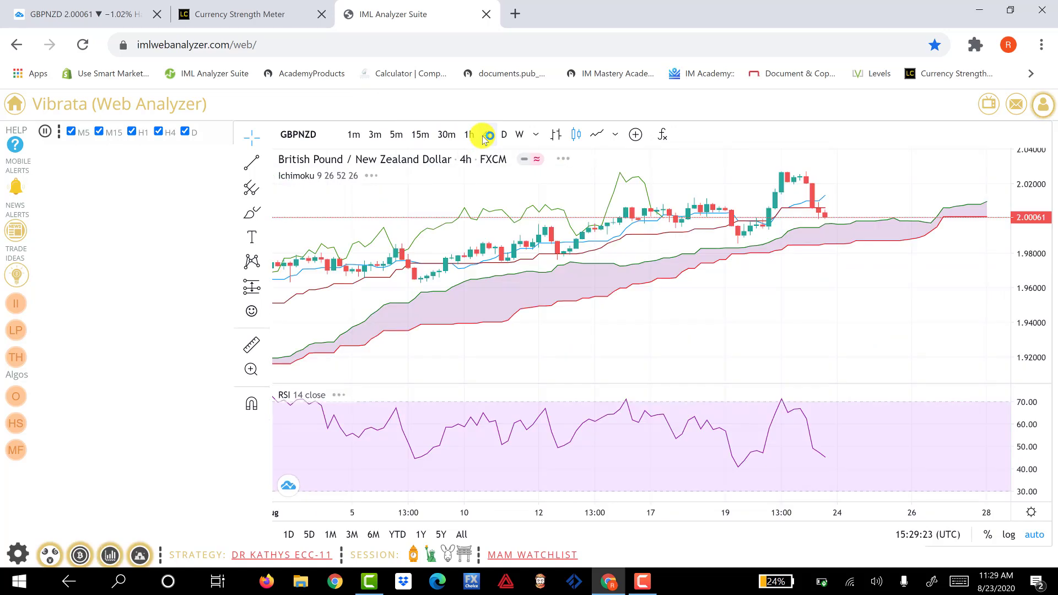
{"action": "left_click", "coordinate": [468, 135]}
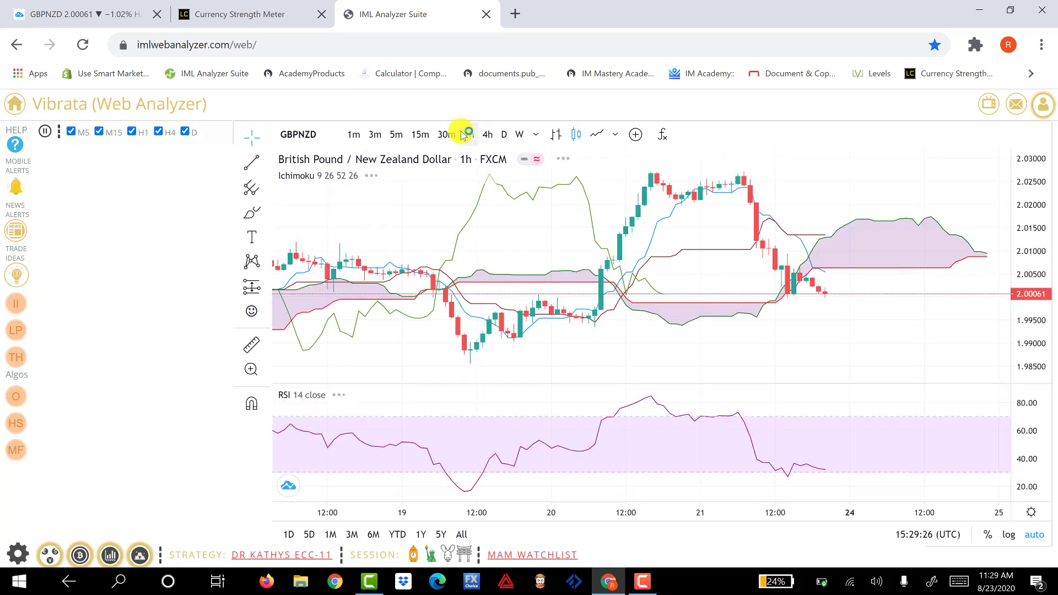
{"action": "left_click", "coordinate": [448, 137]}
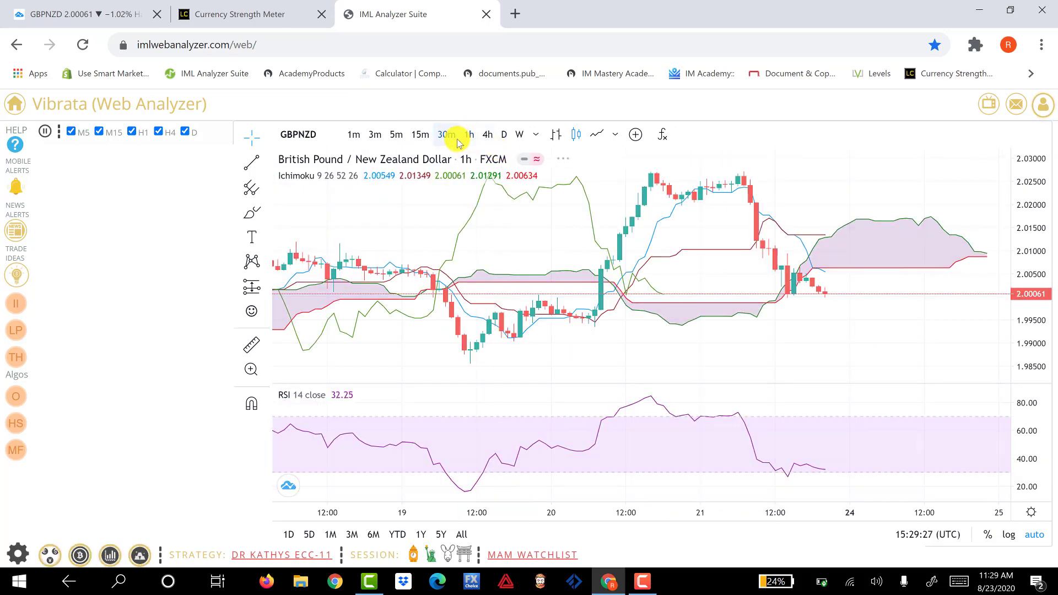
{"action": "left_click", "coordinate": [424, 138]}
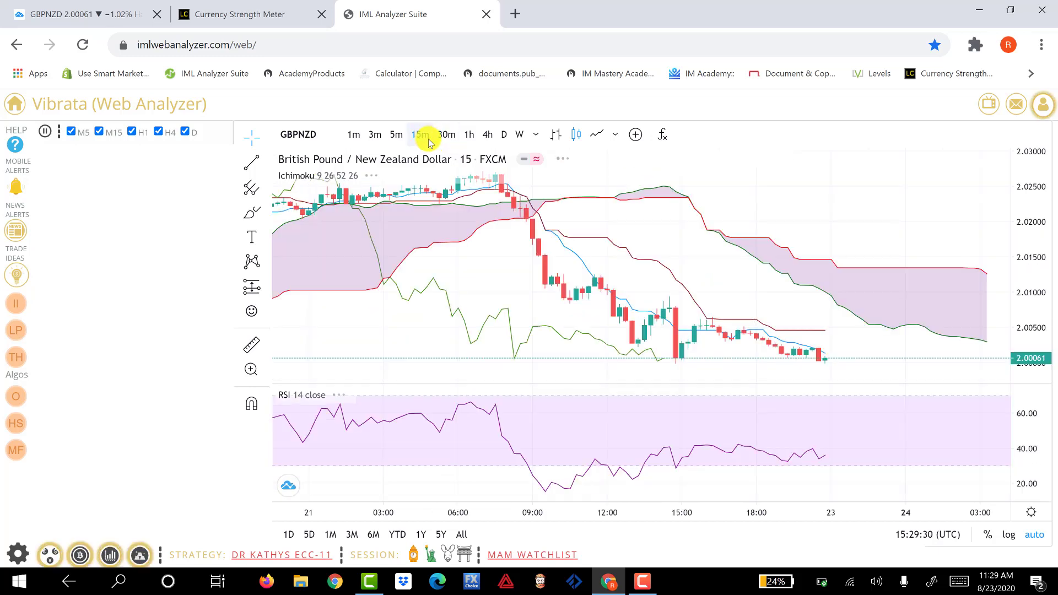
{"action": "left_click", "coordinate": [398, 138]}
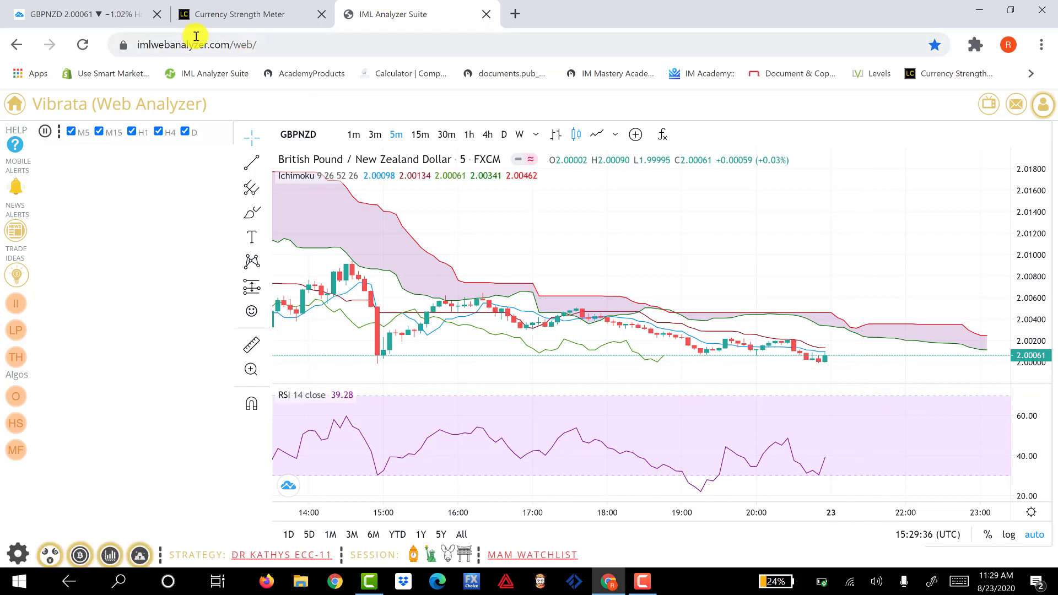
Step: Close the Currency Strength Meter browser tab and return to the GBPNZD chart in IML Analyzer Suite
{"action": "left_click", "coordinate": [101, 6]}
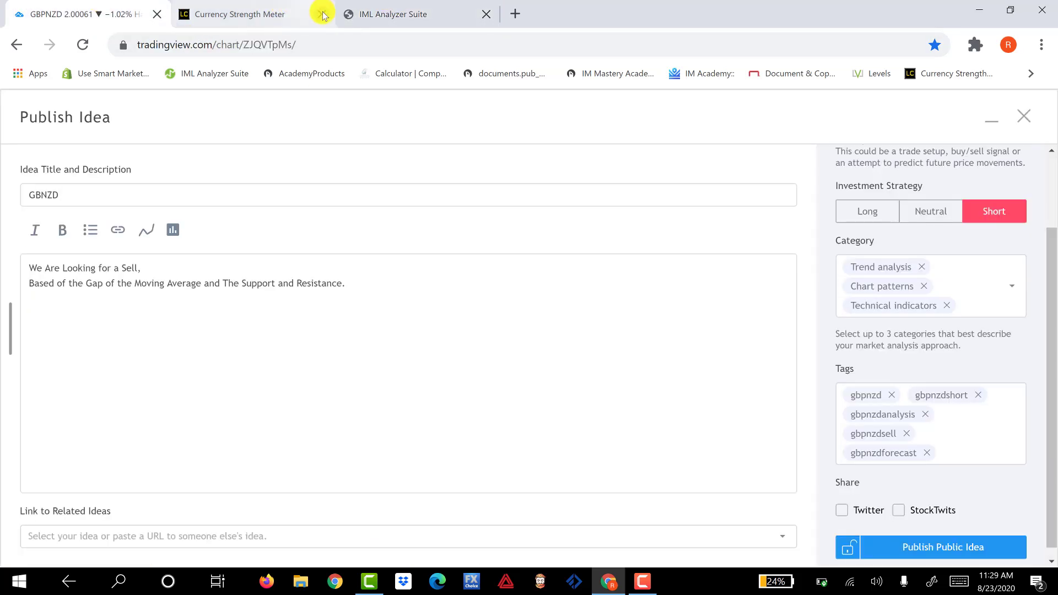
{"action": "left_click", "coordinate": [323, 13]}
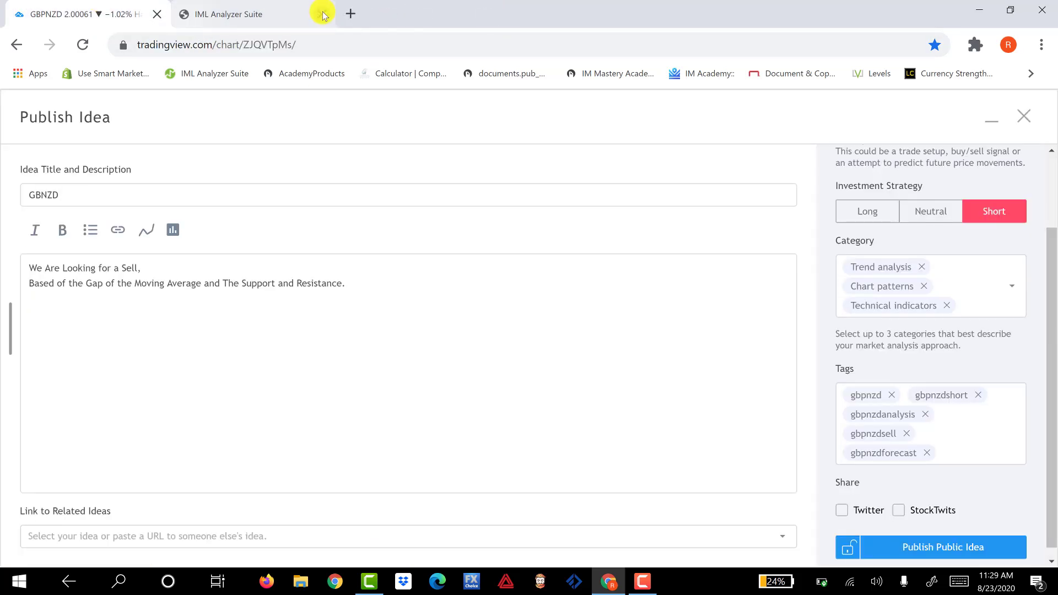
{"action": "left_click", "coordinate": [236, 12]}
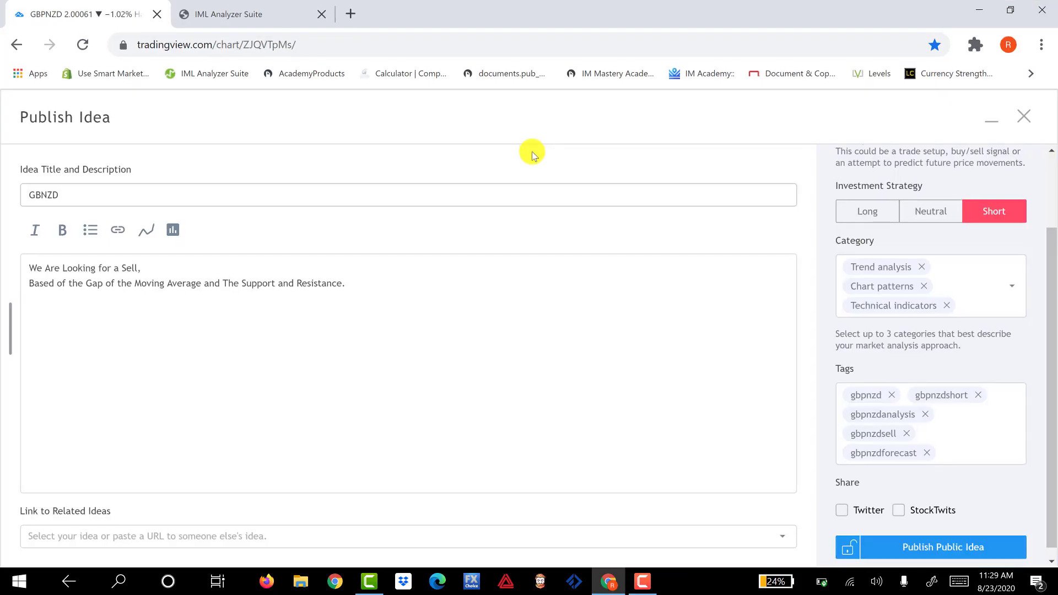
{"action": "left_click", "coordinate": [230, 9]}
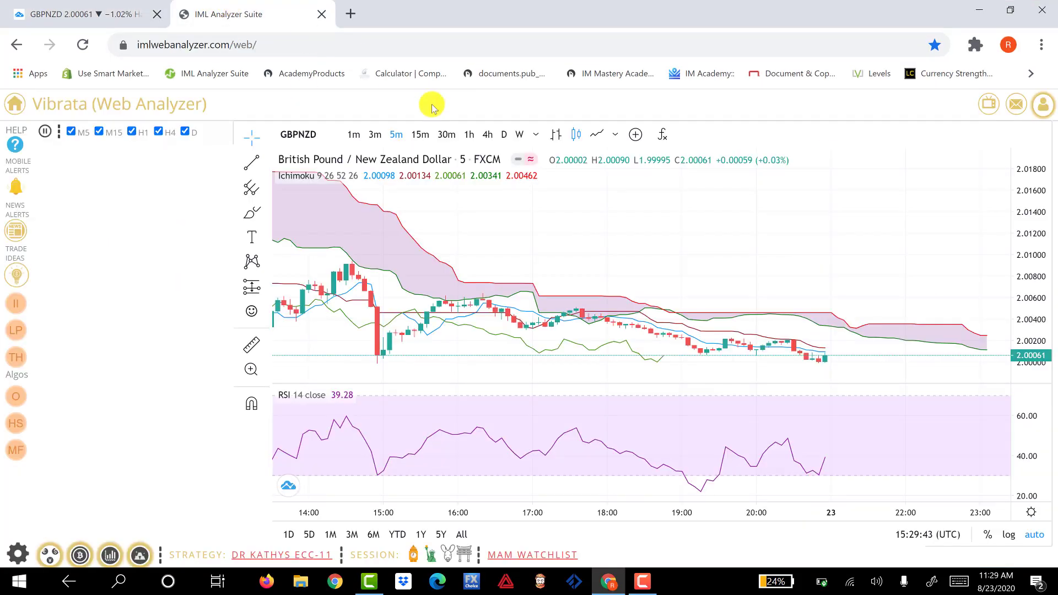
Step: Examine GBPNZD's Ichimoku cloud on the 1-month timeframe, then return the chart to daily
{"action": "left_click", "coordinate": [531, 137]}
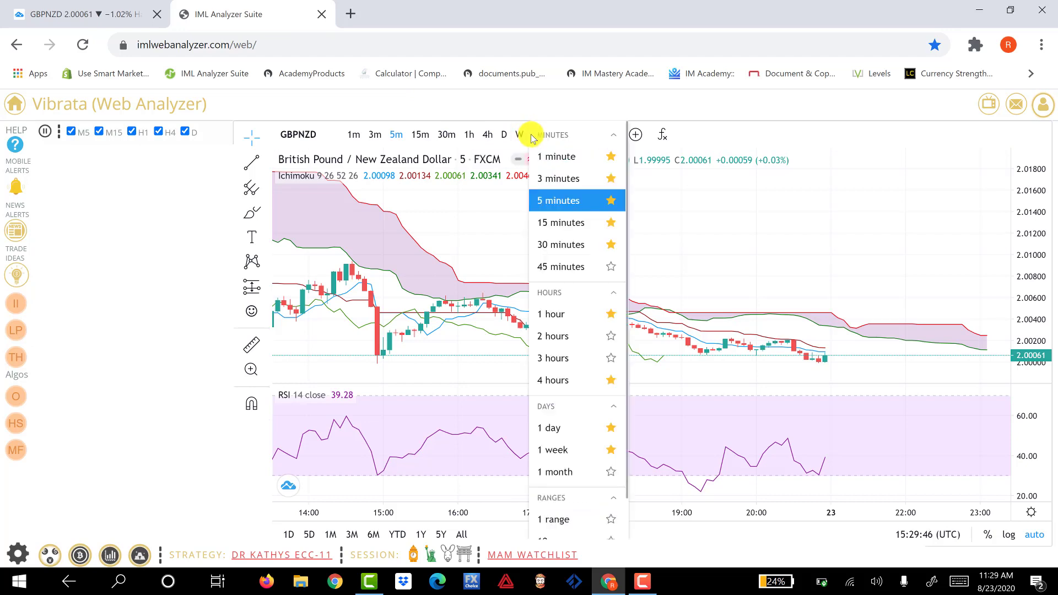
{"action": "left_click", "coordinate": [561, 471]}
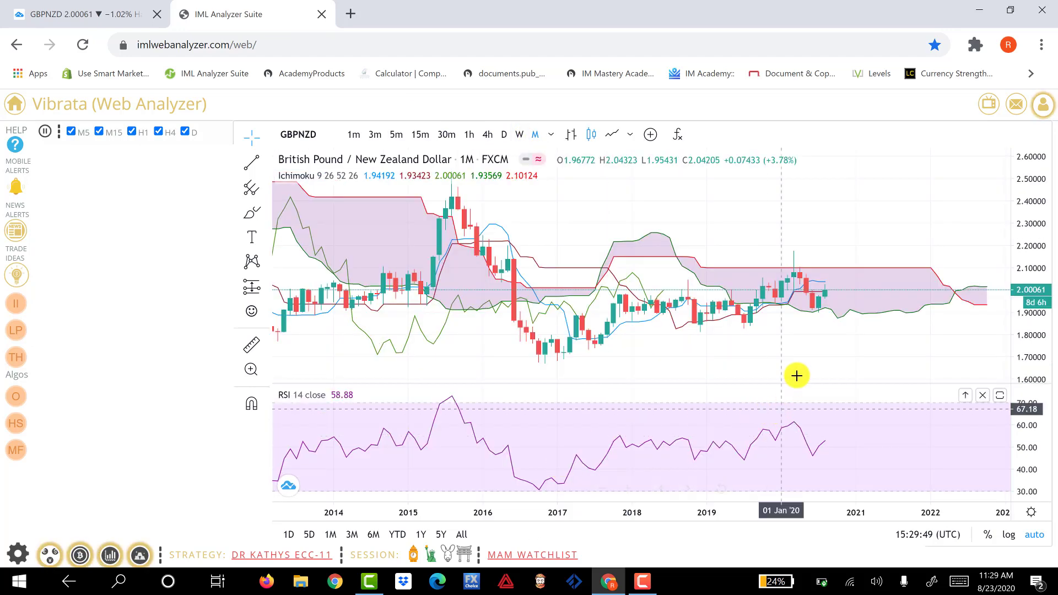
{"action": "mouse_move", "coordinate": [783, 366]}
{"action": "left_mouse_down"}
{"action": "mouse_move", "coordinate": [718, 364]}
{"action": "mouse_move", "coordinate": [753, 352]}
{"action": "mouse_move", "coordinate": [787, 359]}
{"action": "left_mouse_up"}
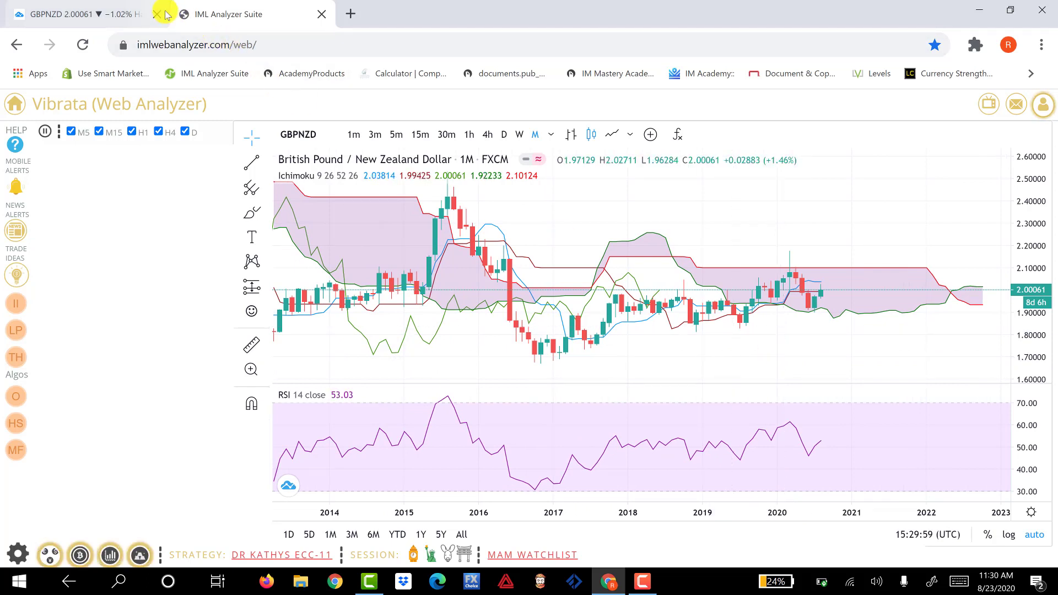
{"action": "left_click", "coordinate": [504, 134]}
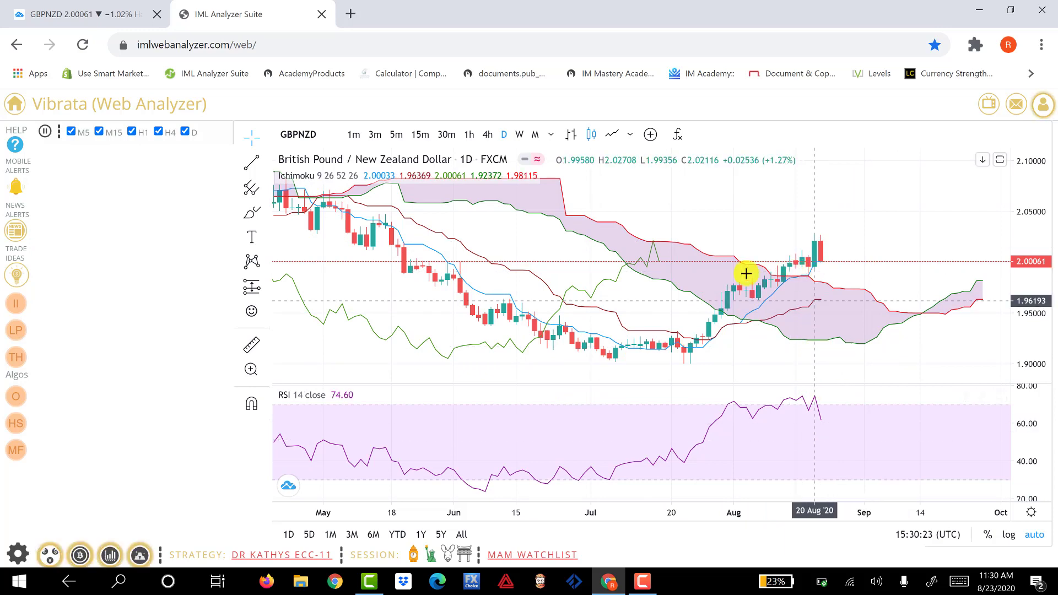
Step: Switch to TradingView, publish the GBPNZD short idea publicly, and close the newly opened idea page to return to the chart
{"action": "left_click", "coordinate": [92, 14]}
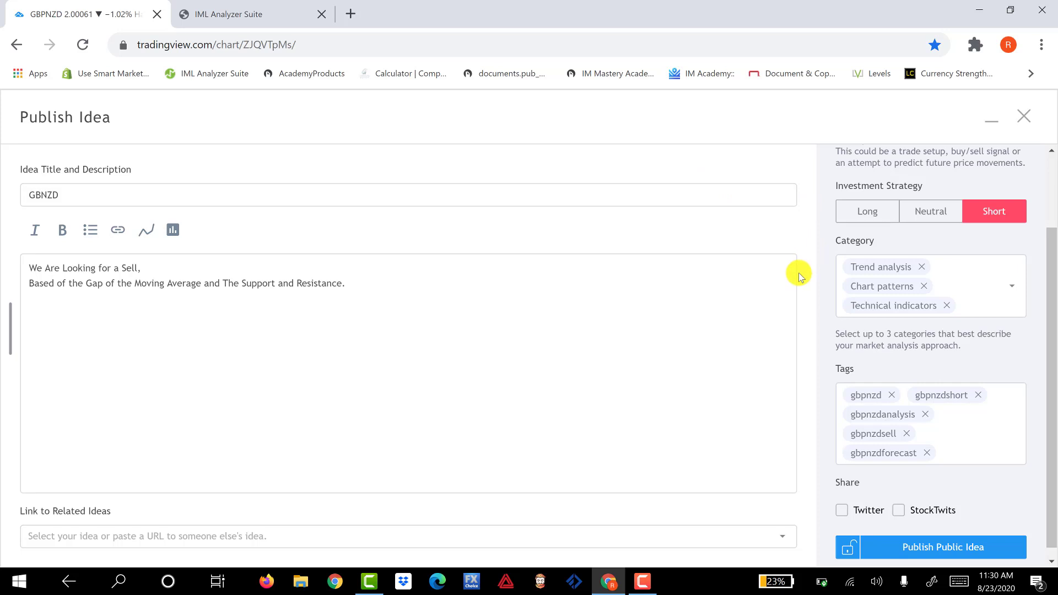
{"action": "left_click", "coordinate": [971, 553]}
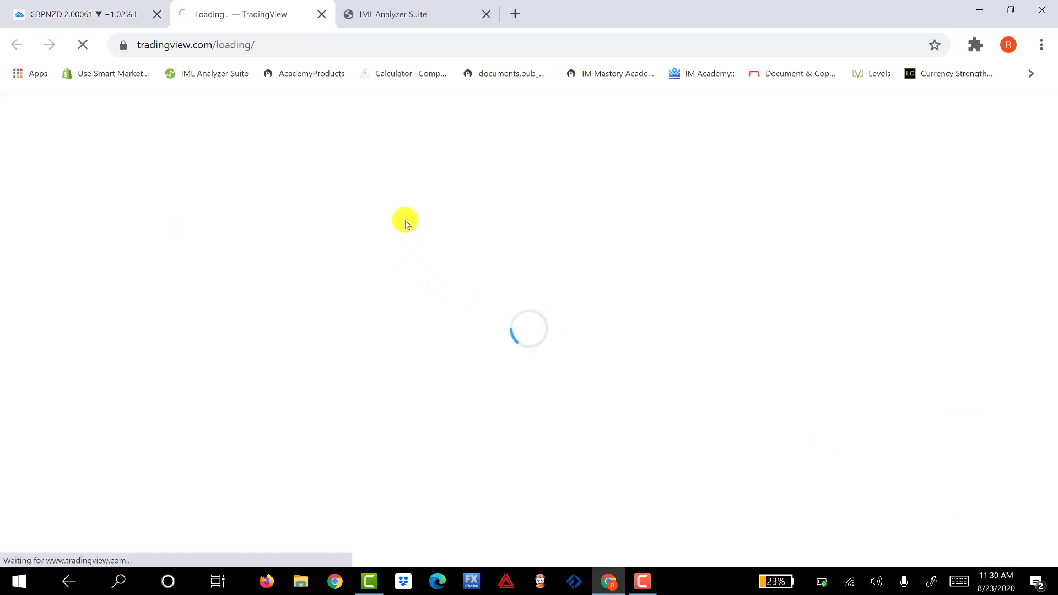
{"action": "key", "text": "ctrl+w"}
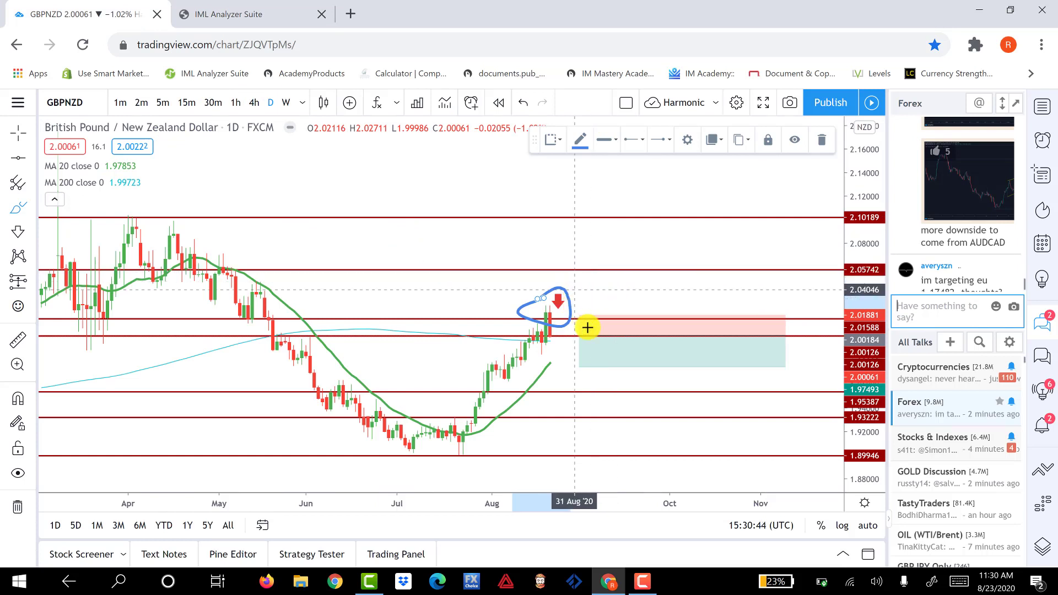
{"action": "mouse_move", "coordinate": [623, 366]}
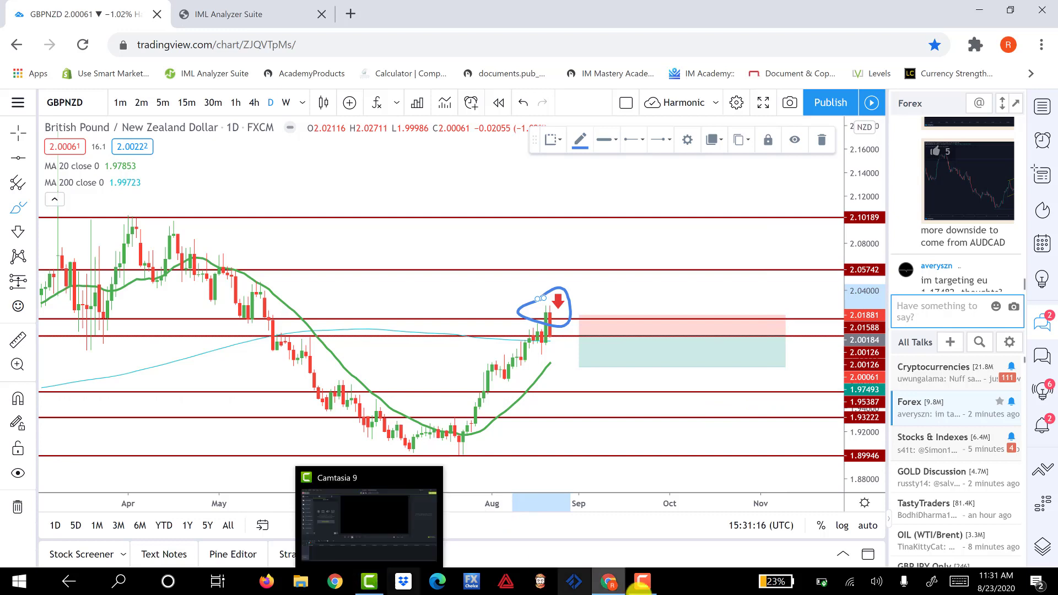
{"action": "left_click", "coordinate": [648, 590]}
{"action": "left_click", "coordinate": [649, 591]}
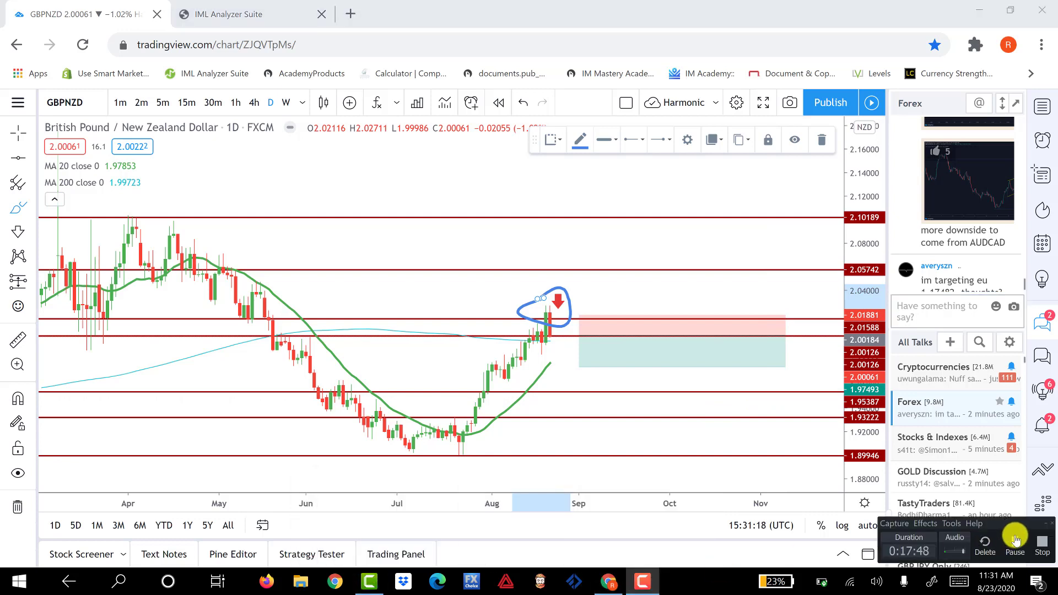